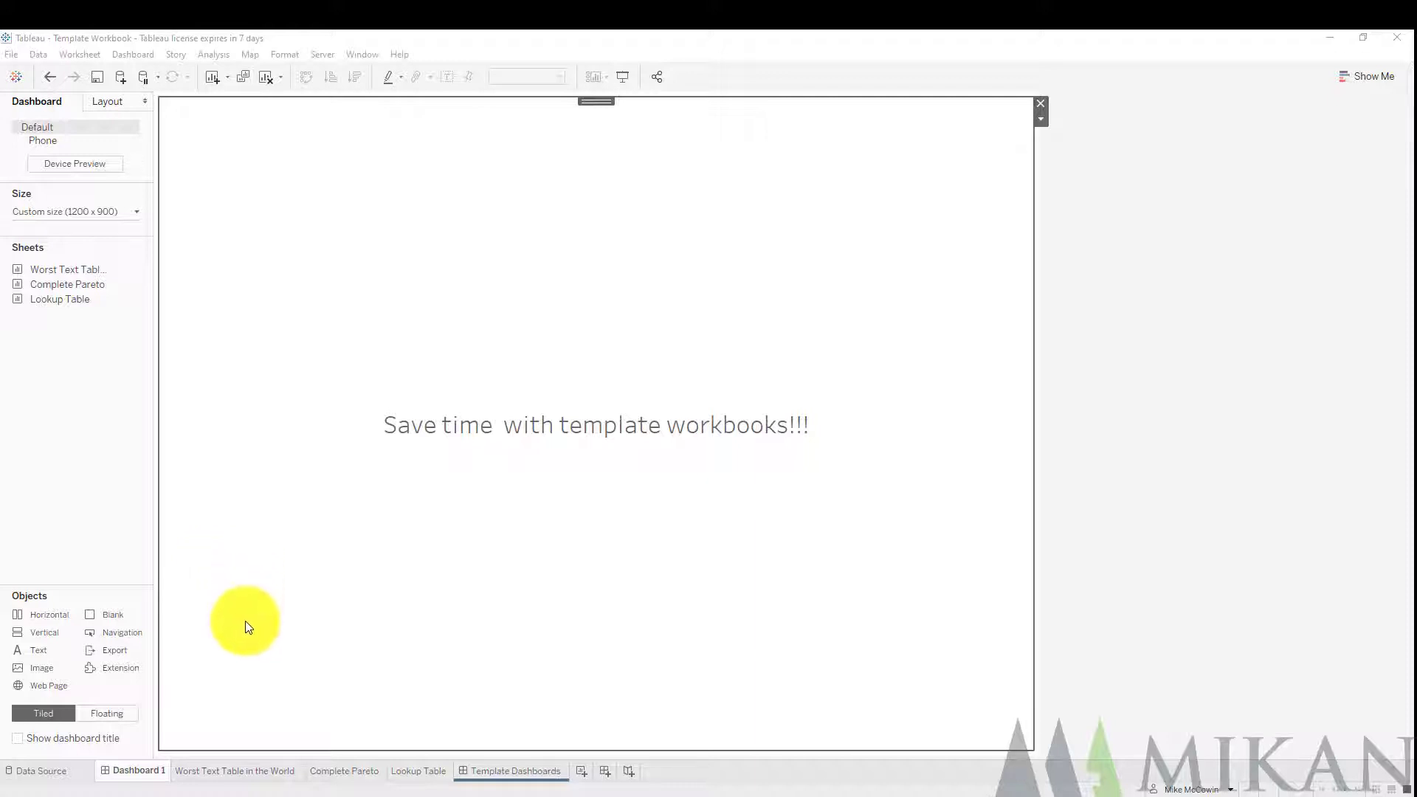
Copy the formatting of the Worst Text Table in the World sheet and paste it onto Sheet 2 in Book1
left_click(245, 769)
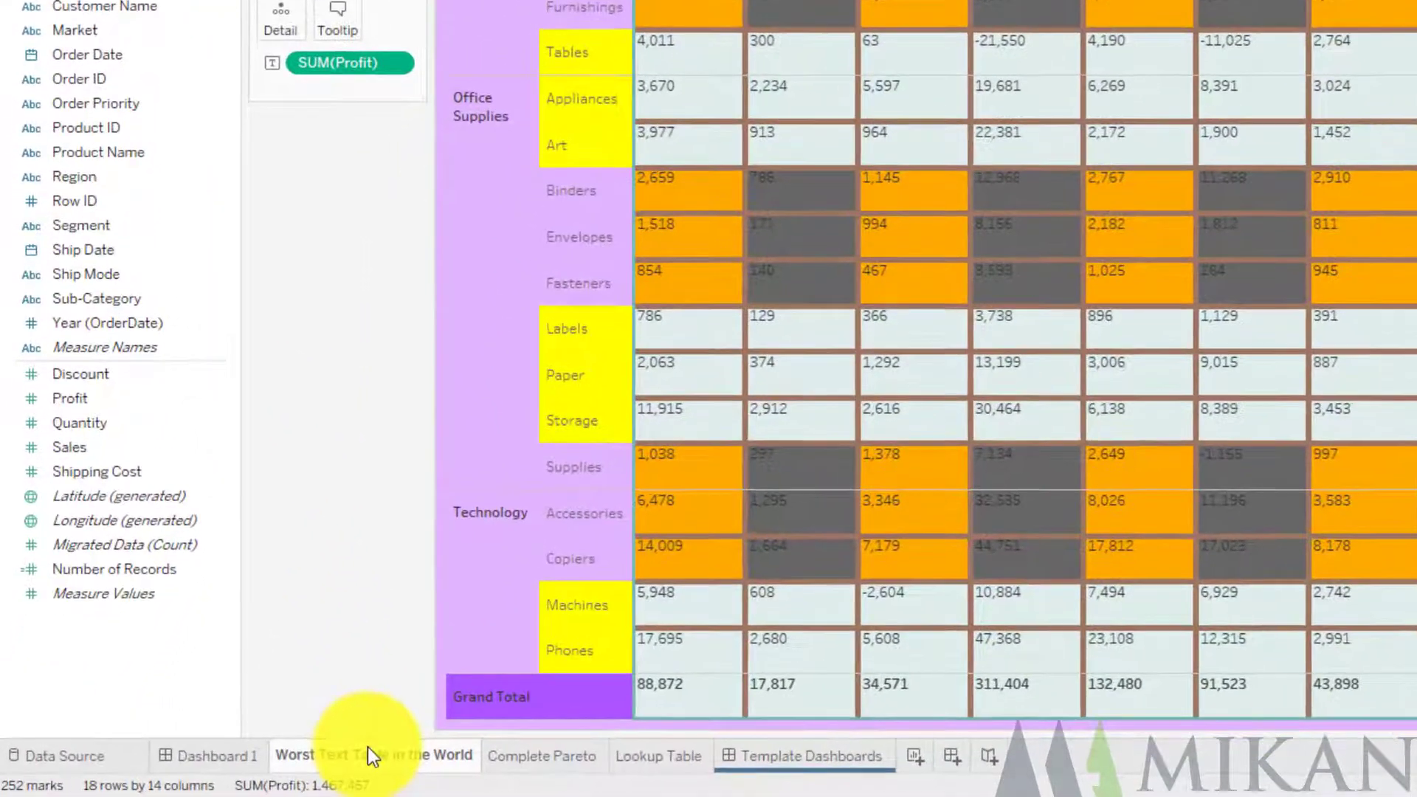
right_click(368, 746)
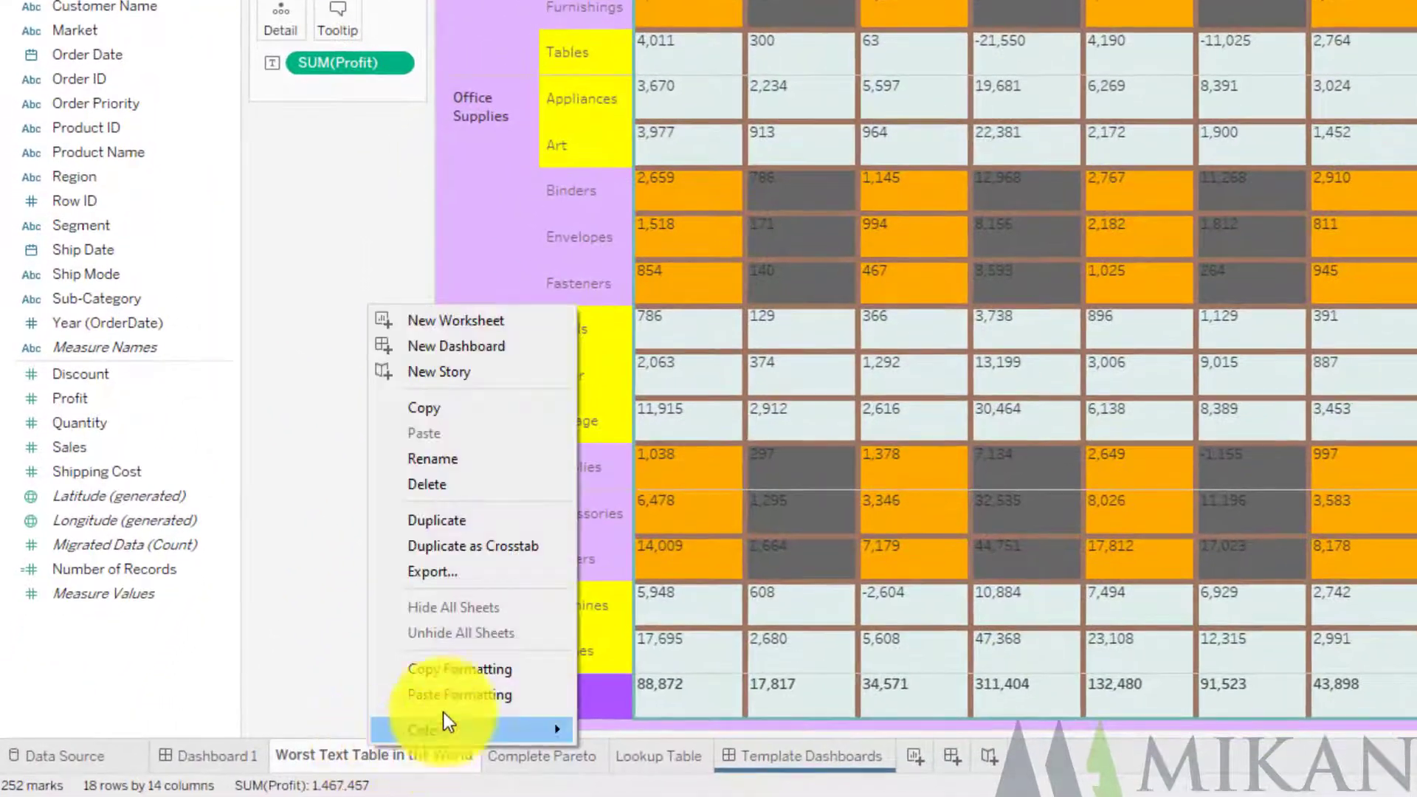
left_click(453, 670)
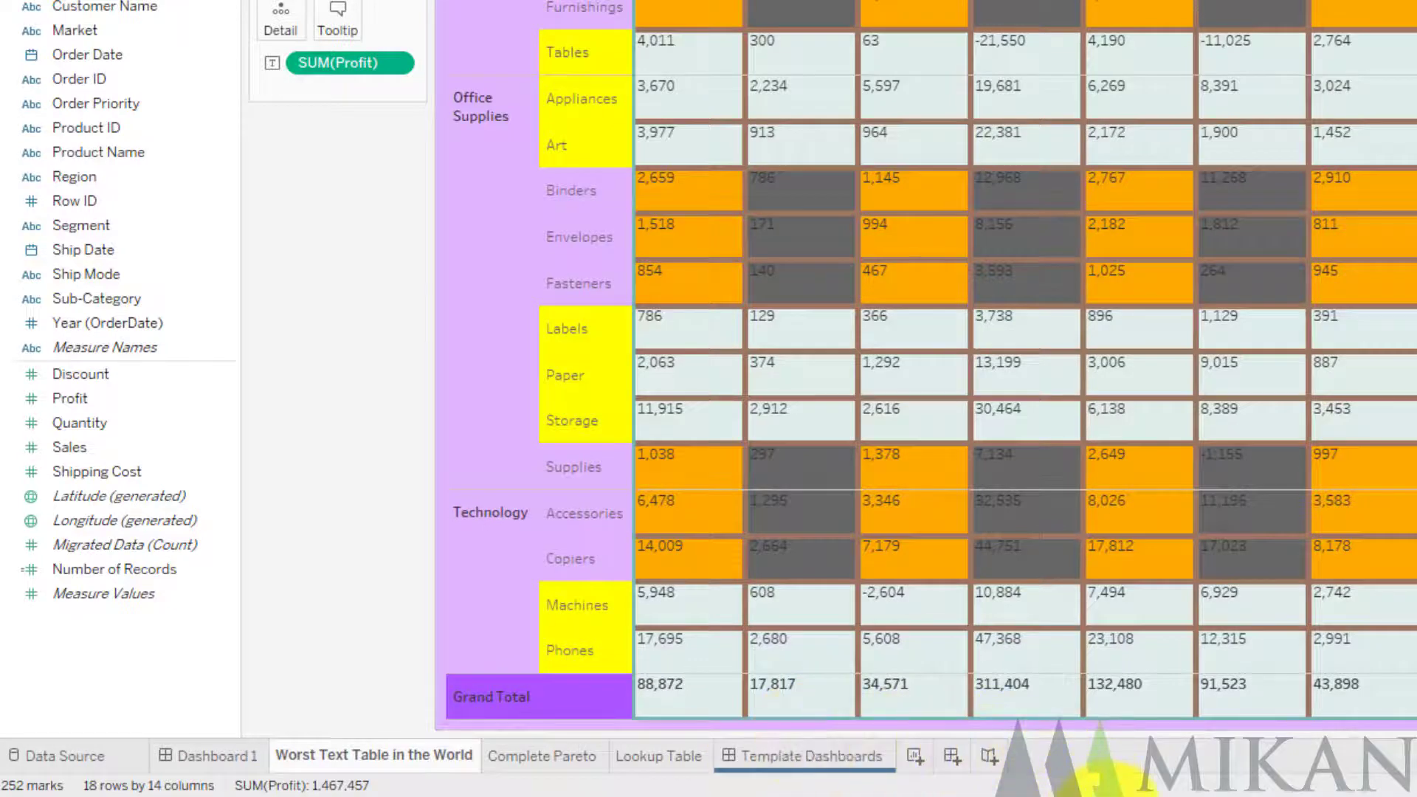
mouse_move(1118, 794)
left_click(1004, 707)
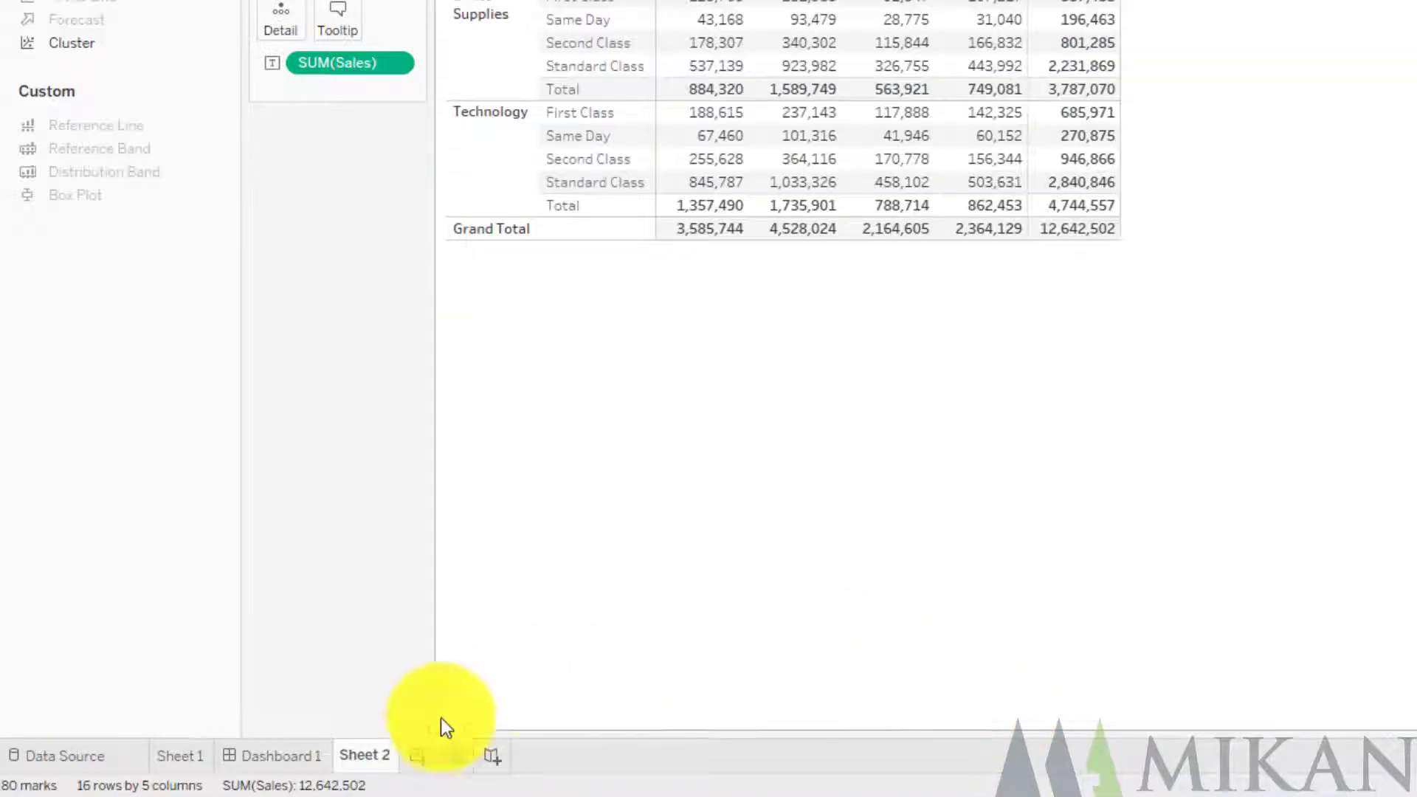
right_click(373, 752)
left_click(418, 699)
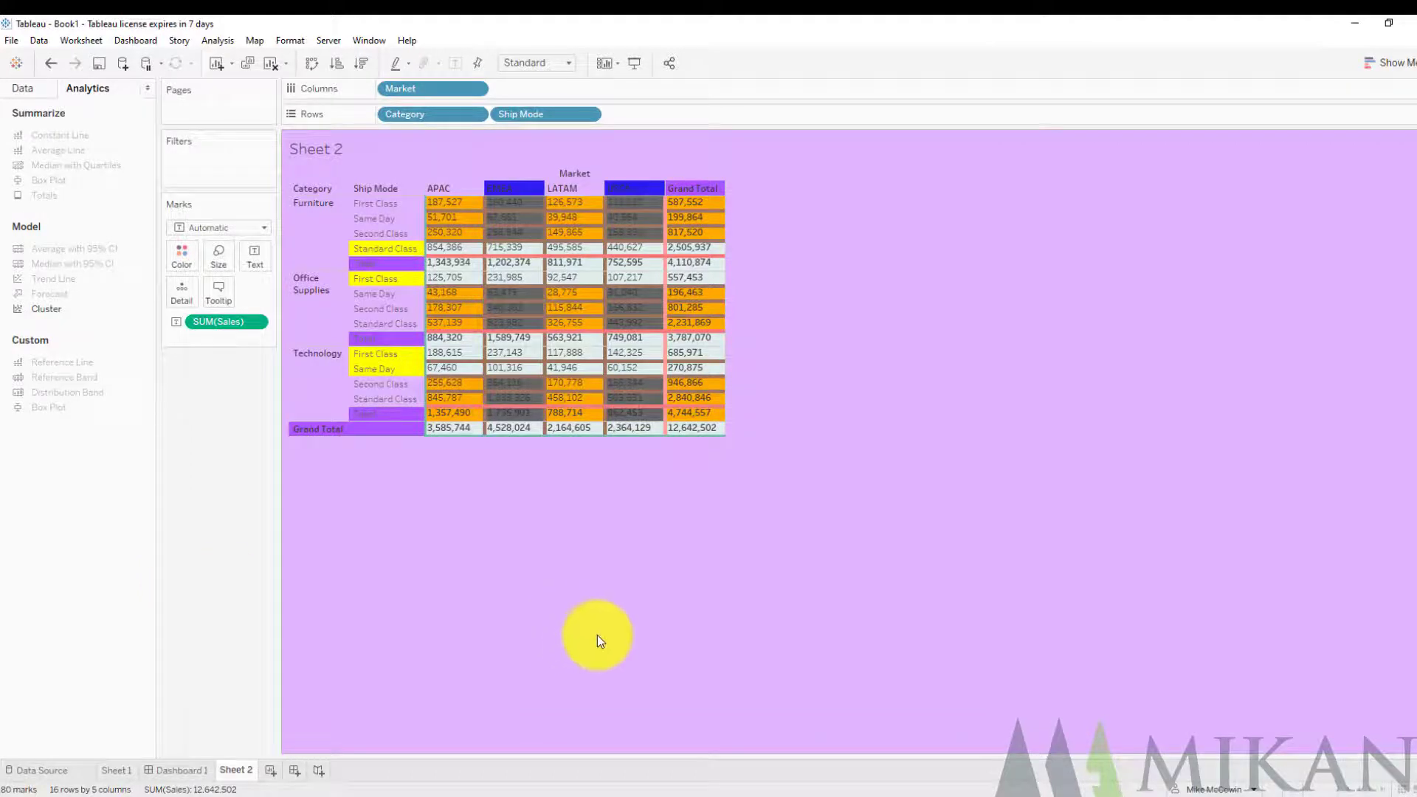
Switch back to Template Workbook and copy the whole Complete Pareto sheet
mouse_move(708, 790)
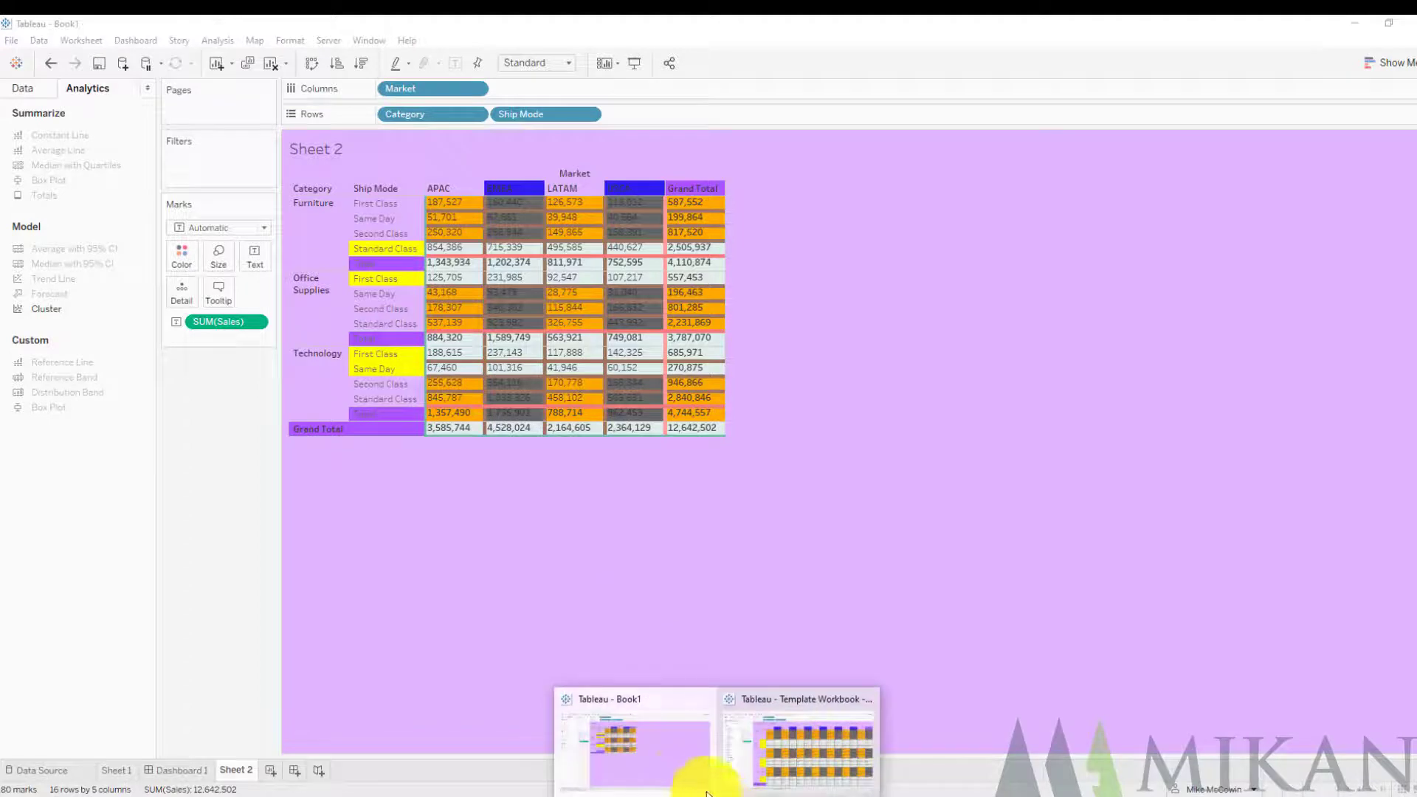
left_click(740, 761)
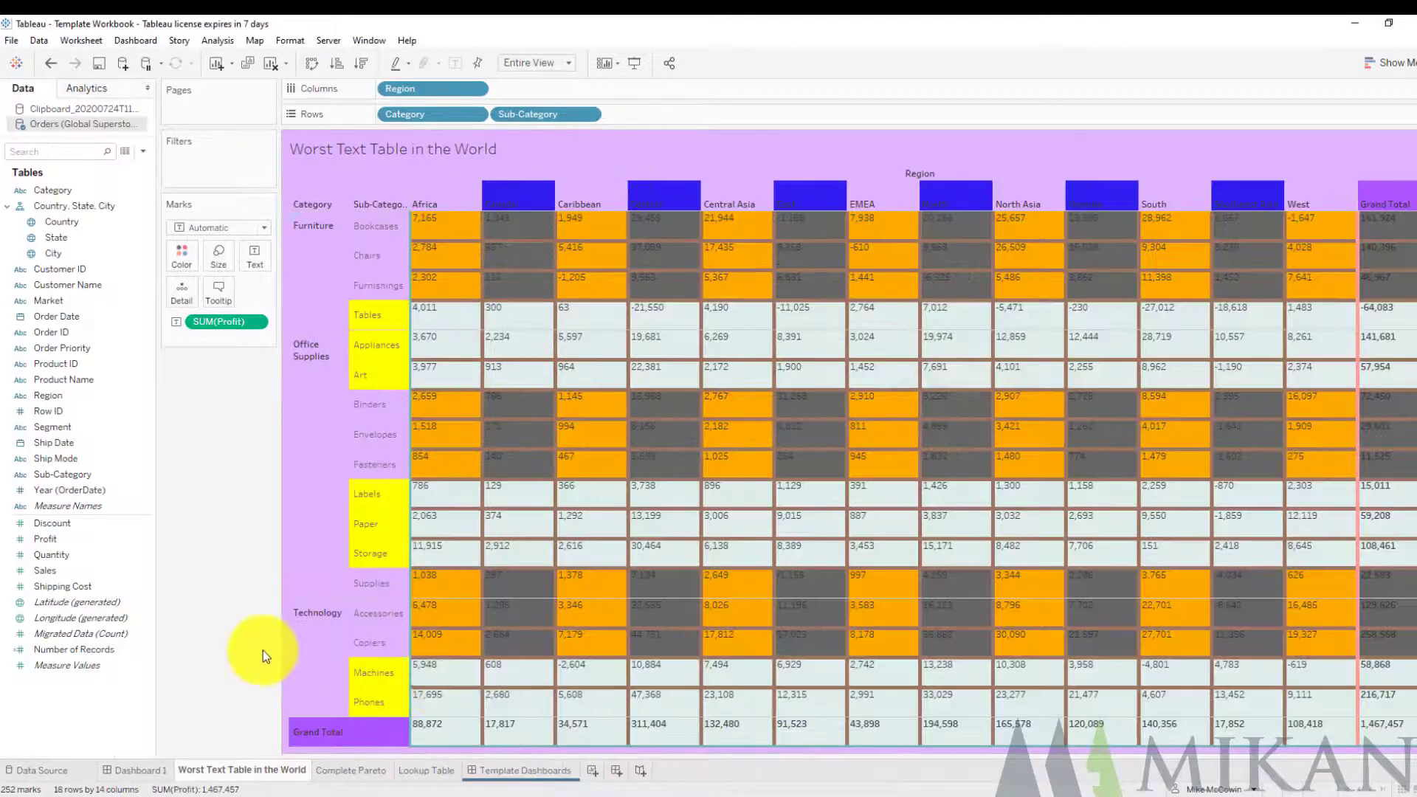
left_click(343, 769)
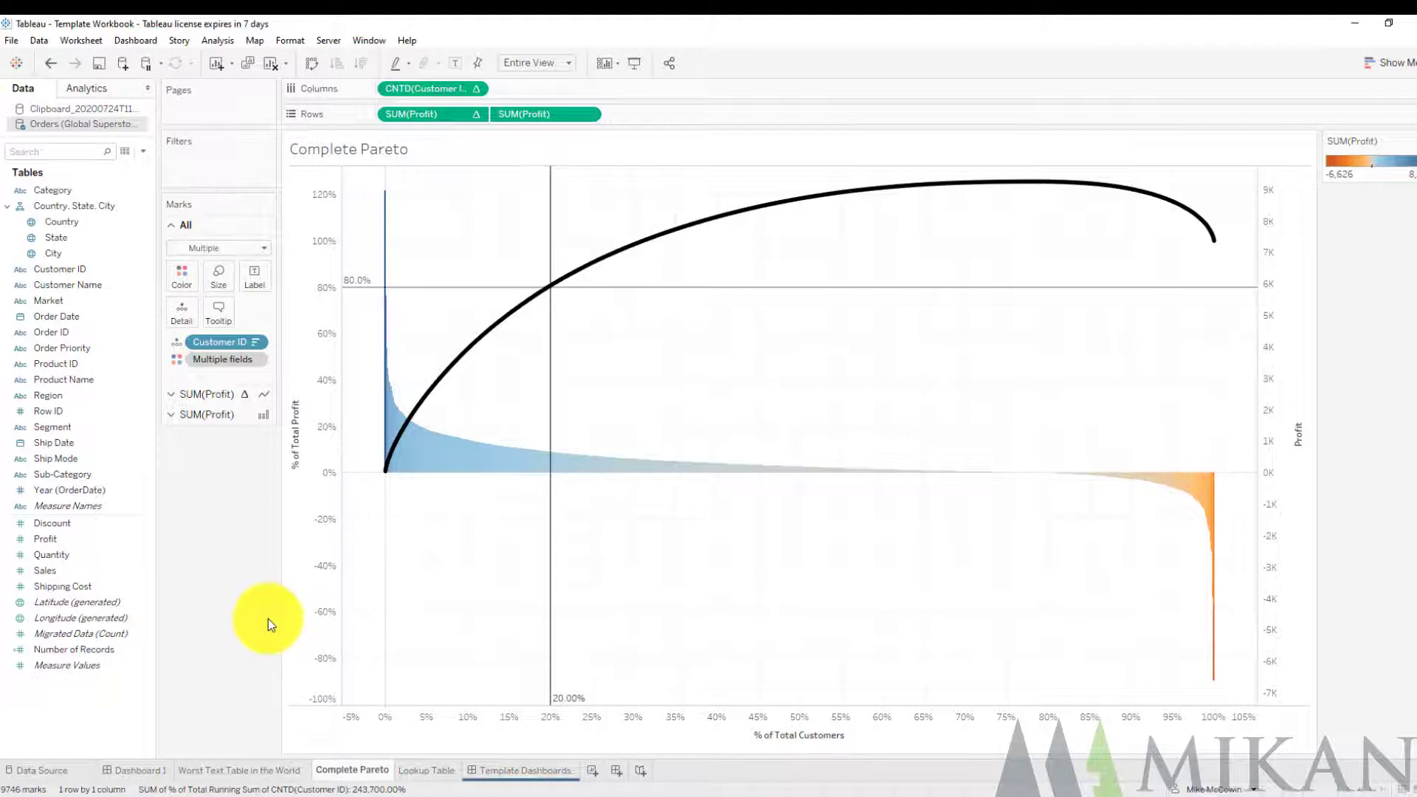
right_click(358, 769)
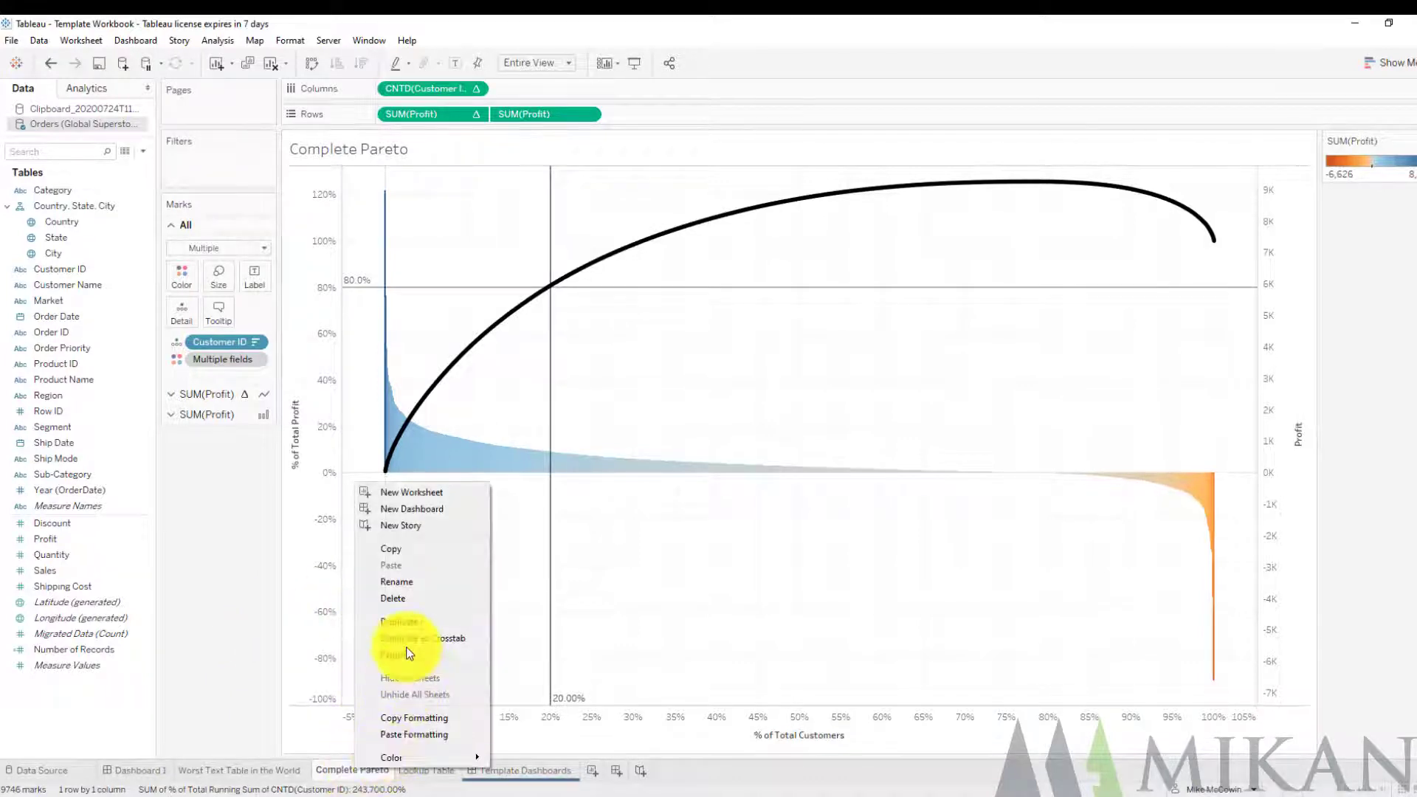
left_click(398, 548)
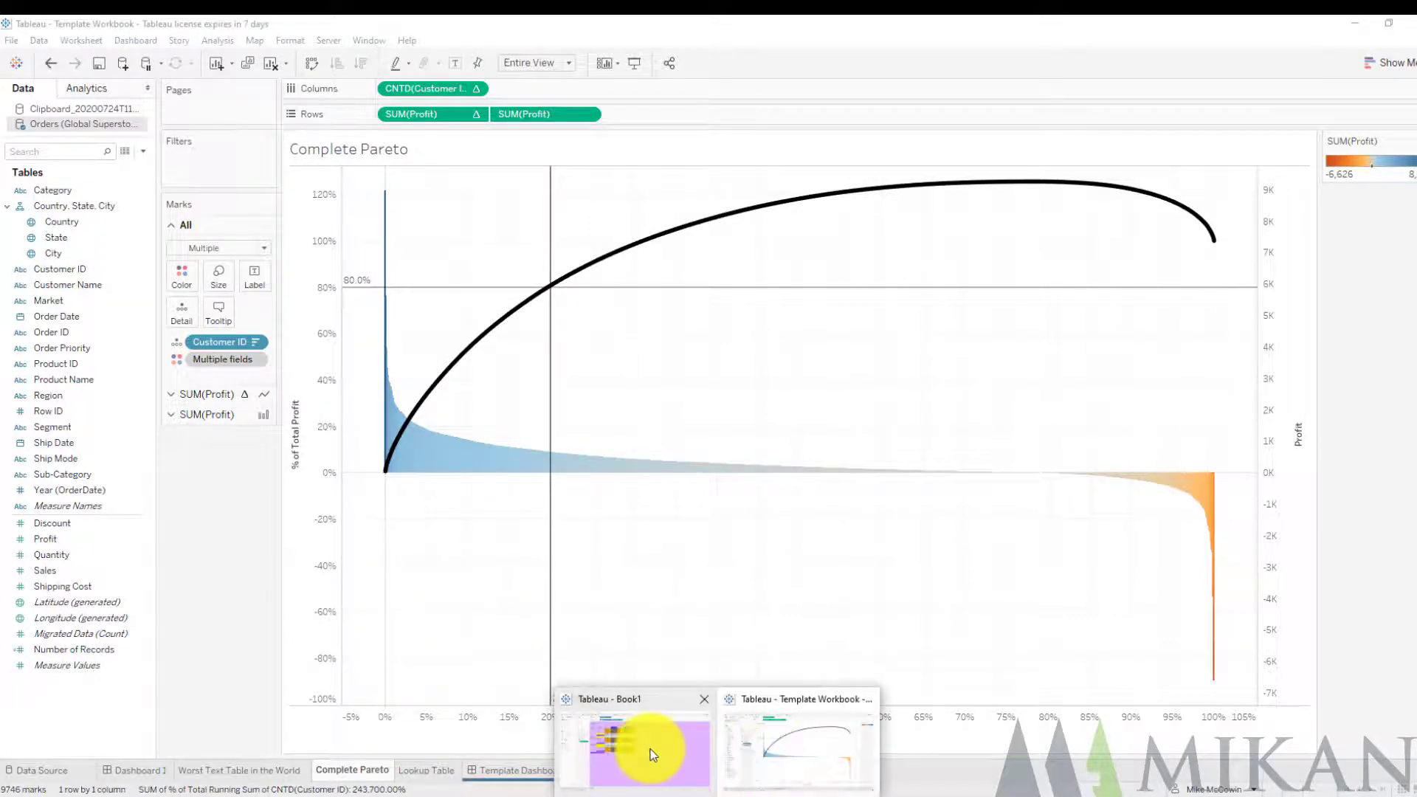
Add a new worksheet in Book1 and paste the copied Complete Pareto sheet into the workbook
left_click(649, 745)
left_click(270, 769)
right_click(272, 771)
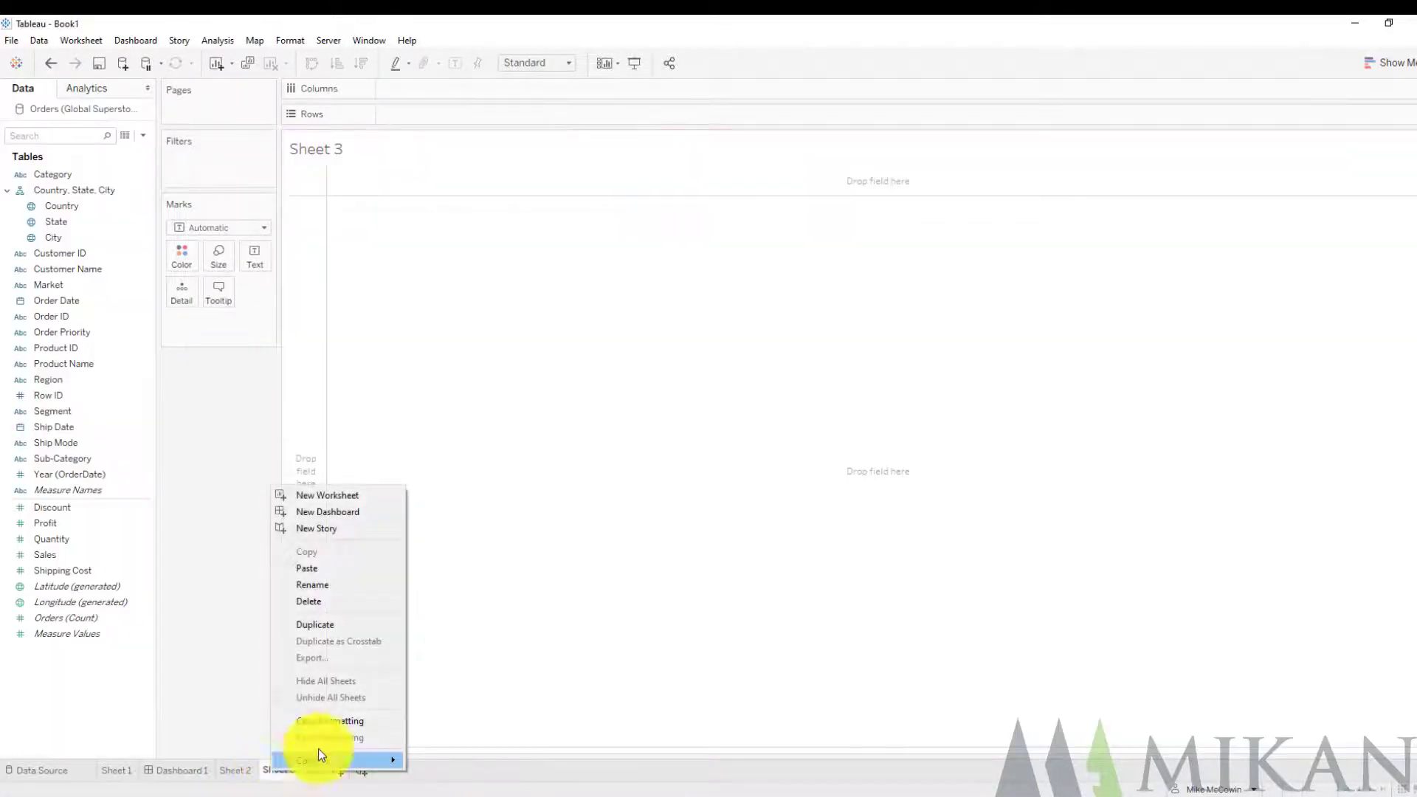
left_click(309, 568)
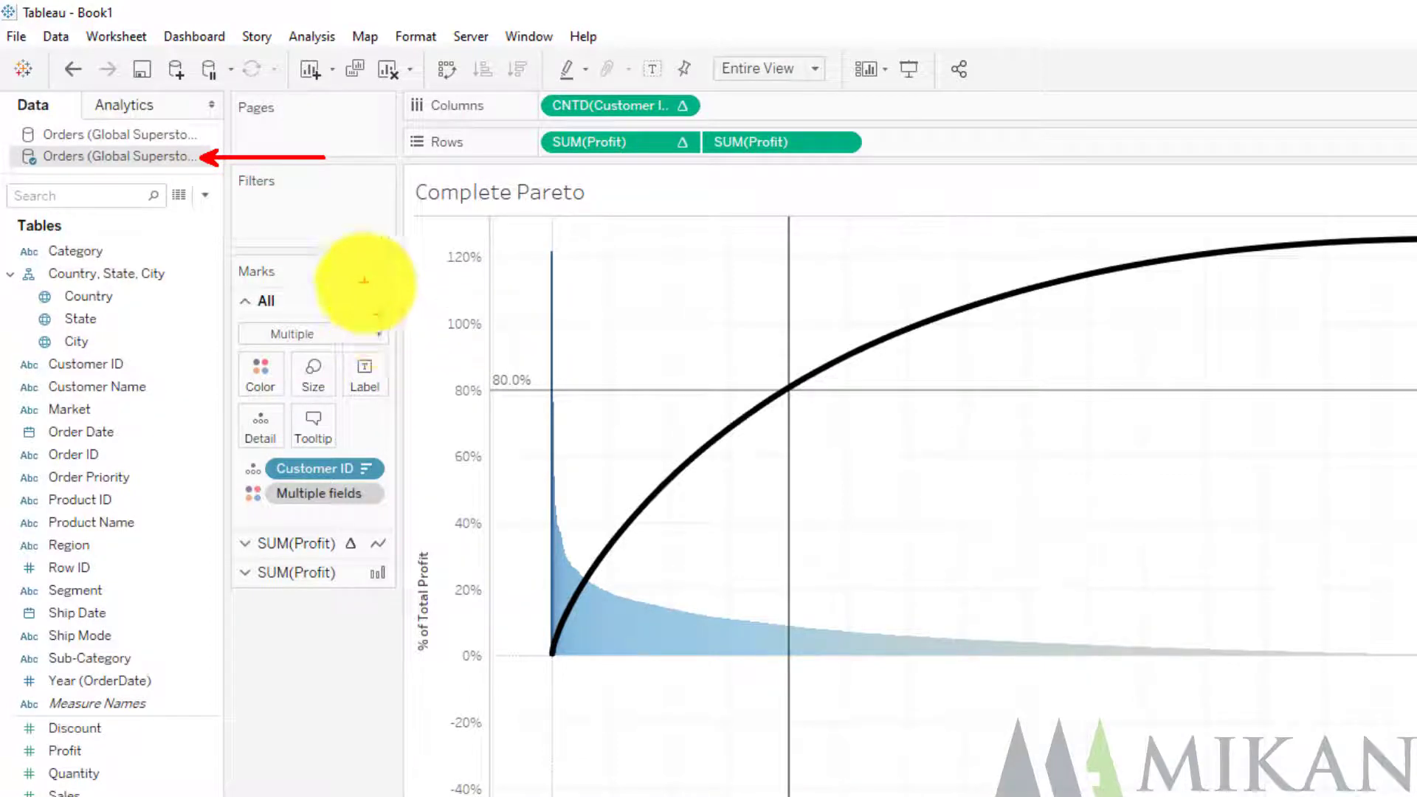
right_click(136, 135)
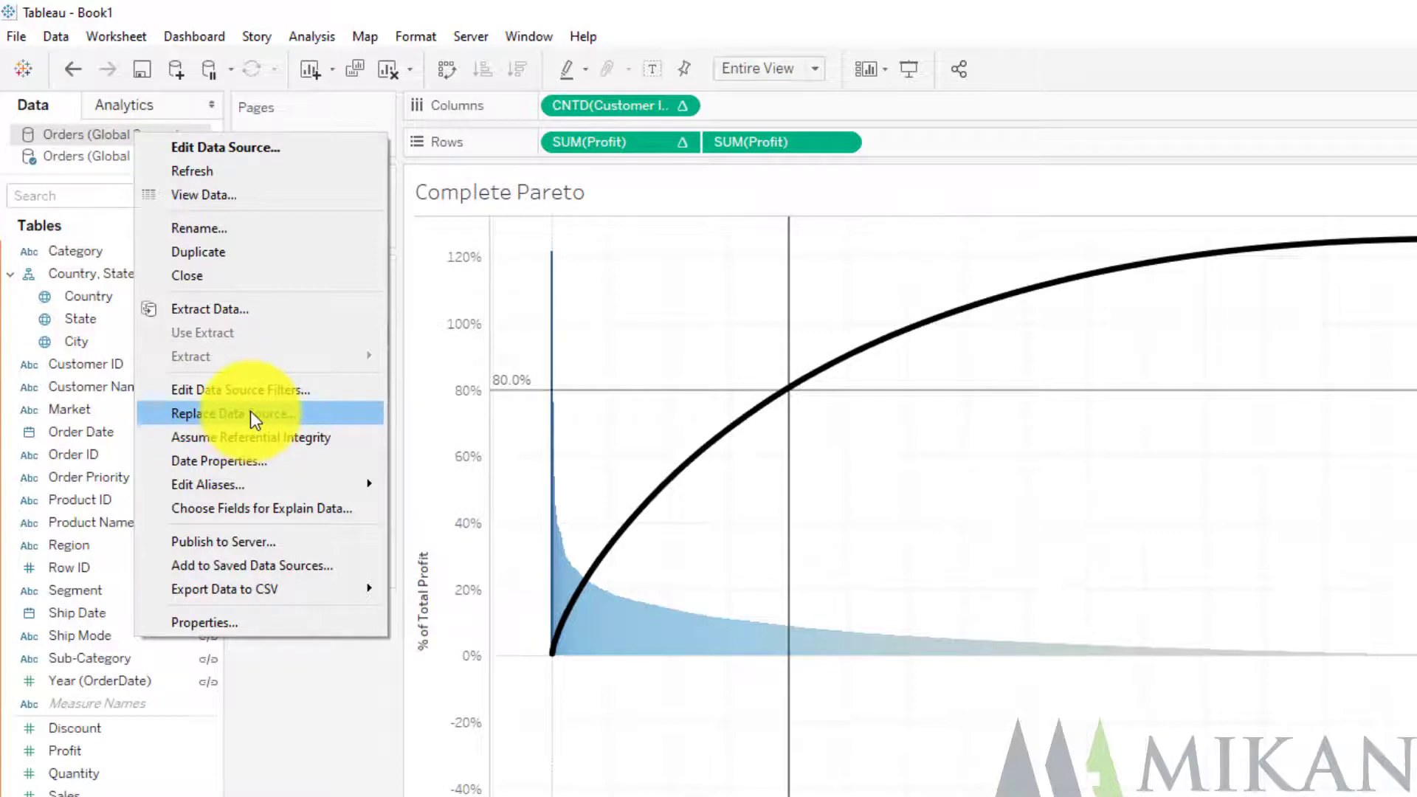
left_click(321, 763)
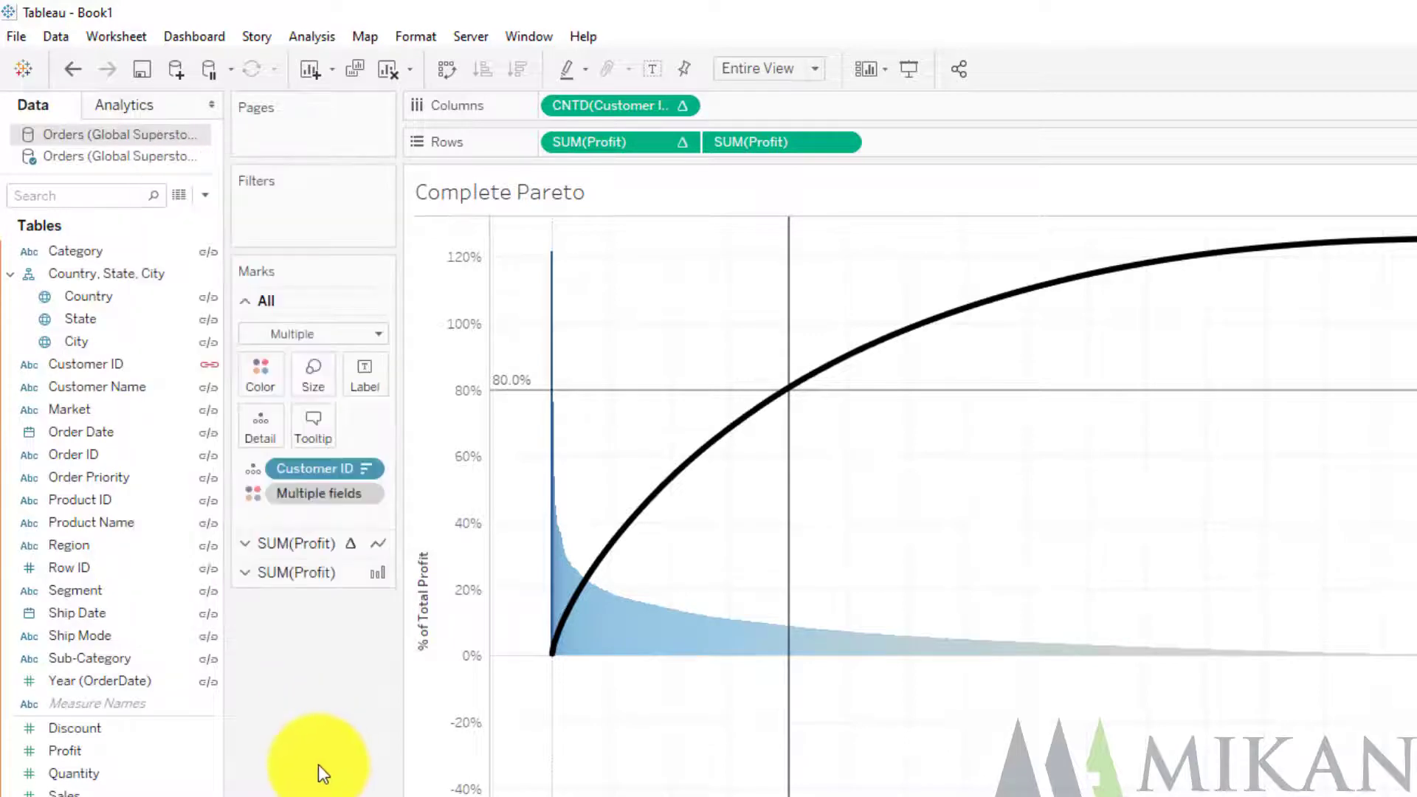
Return to Template Workbook and open its Lookup Table sheet
left_click(693, 796)
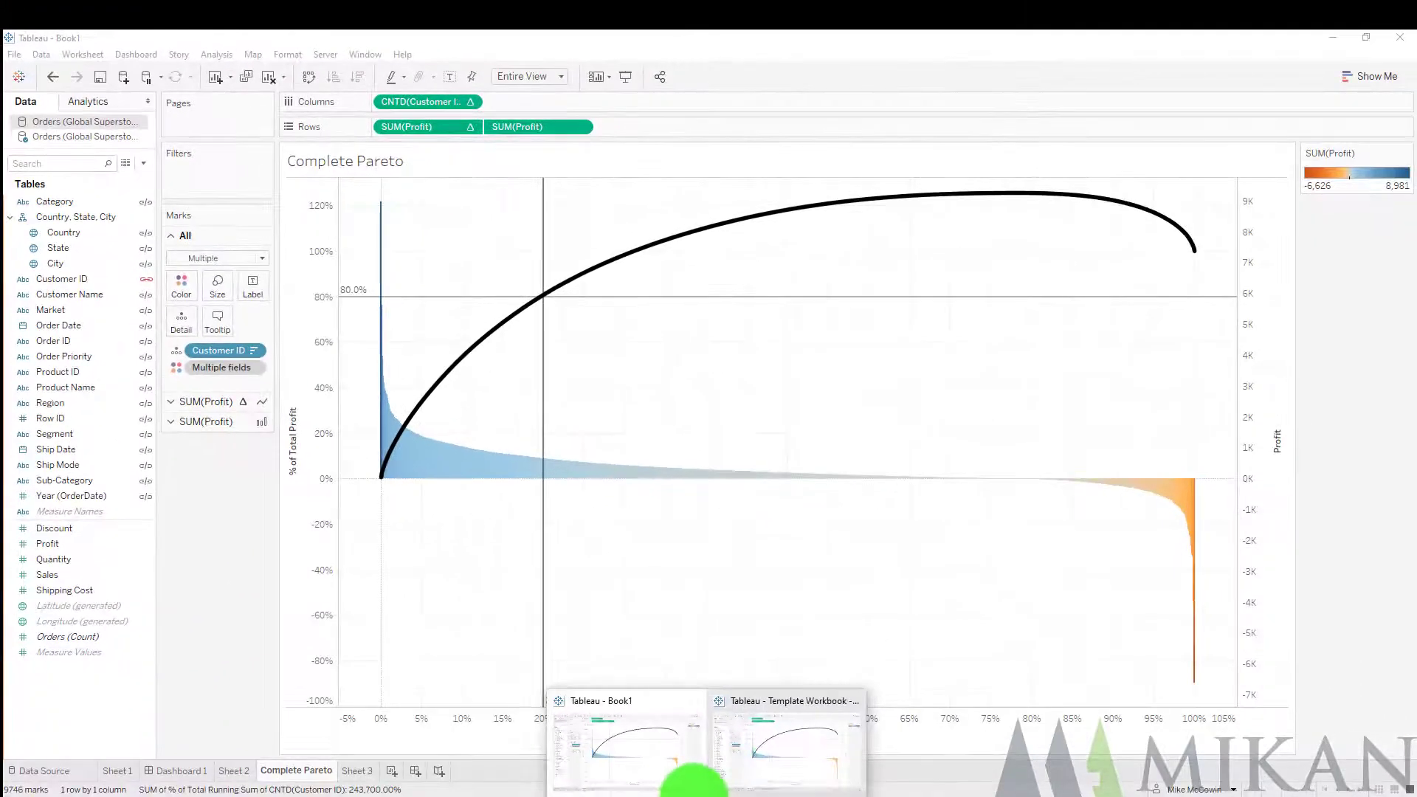
left_click(781, 764)
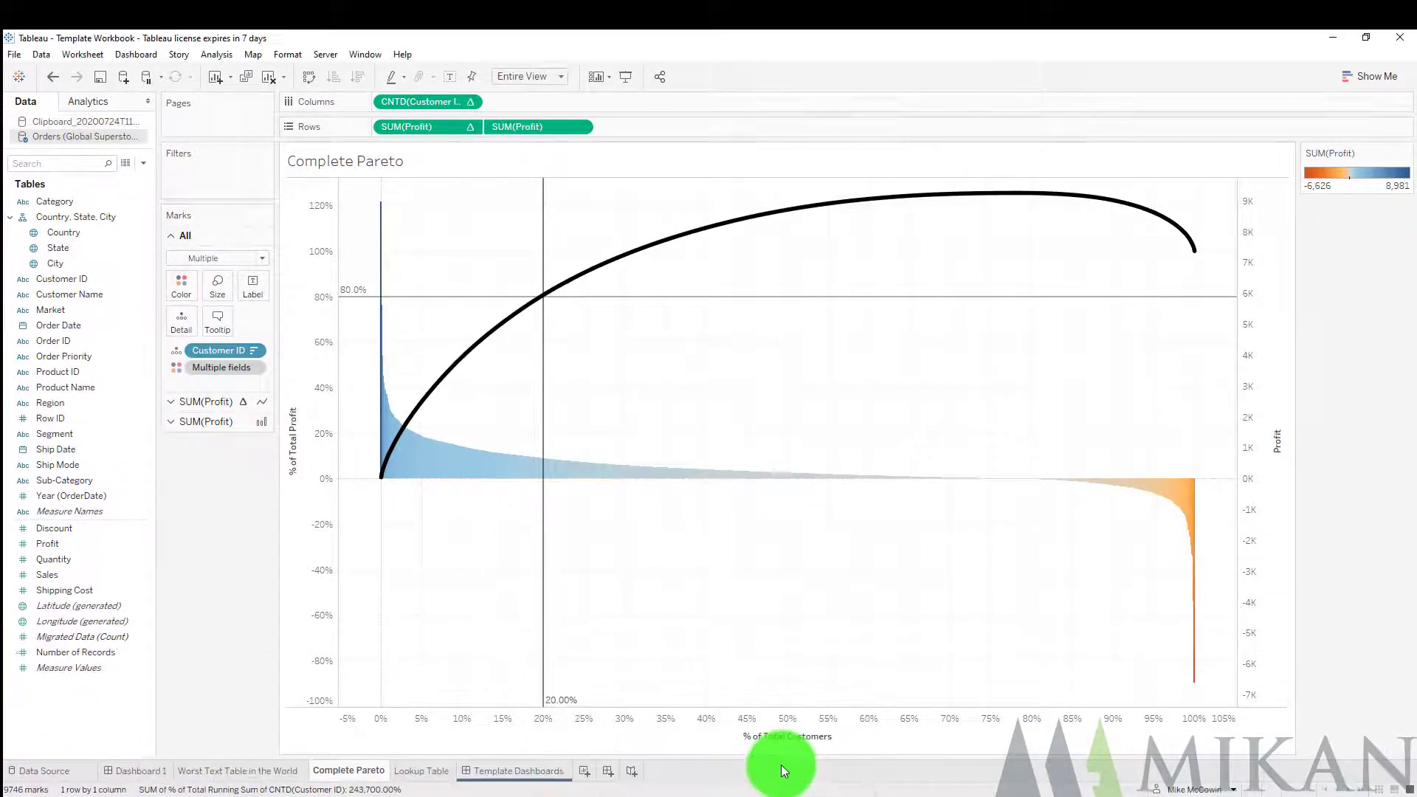
left_click(420, 770)
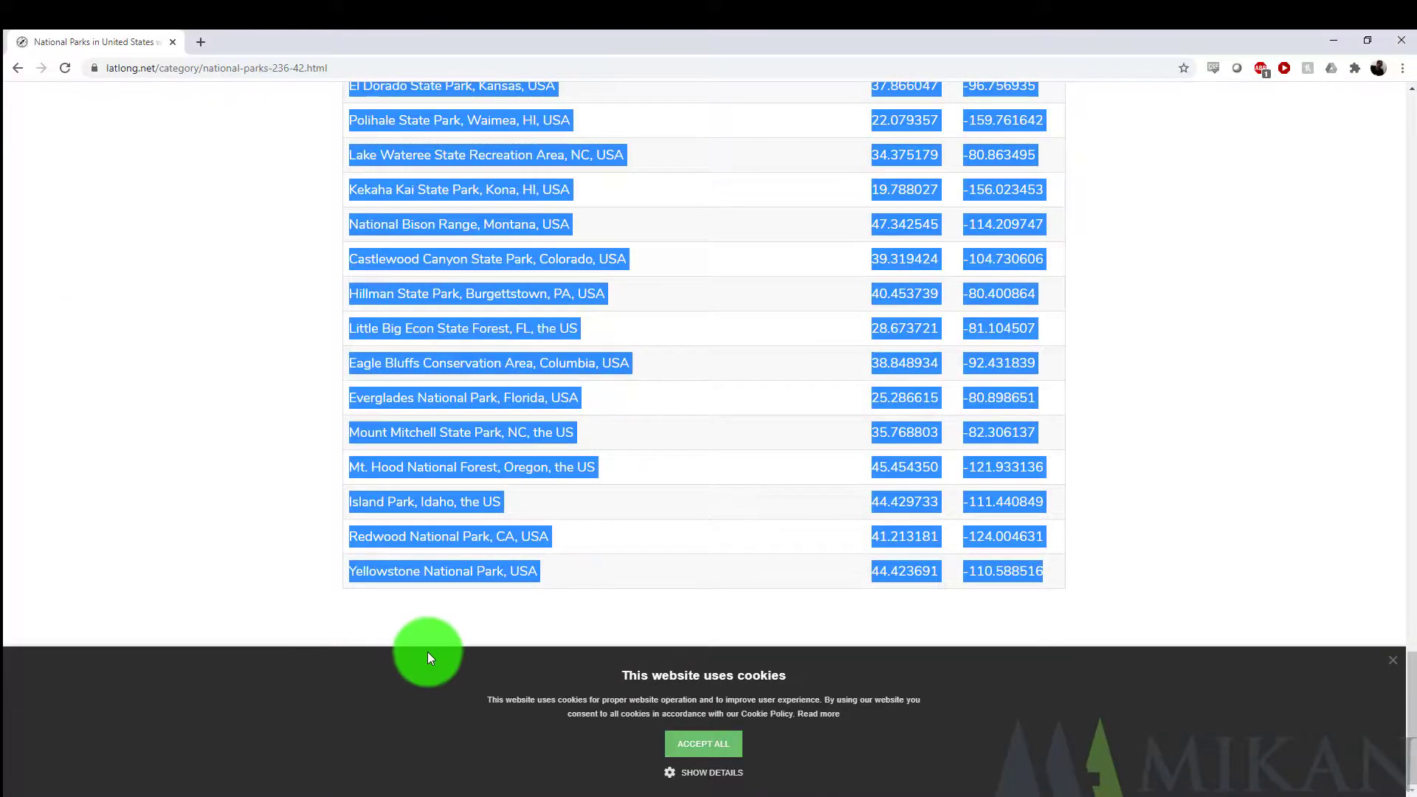
Copy the selected National Parks in United States table, including place names, latitudes and longitudes, from the latlong.net page
left_click_drag(427, 653, 433, 647)
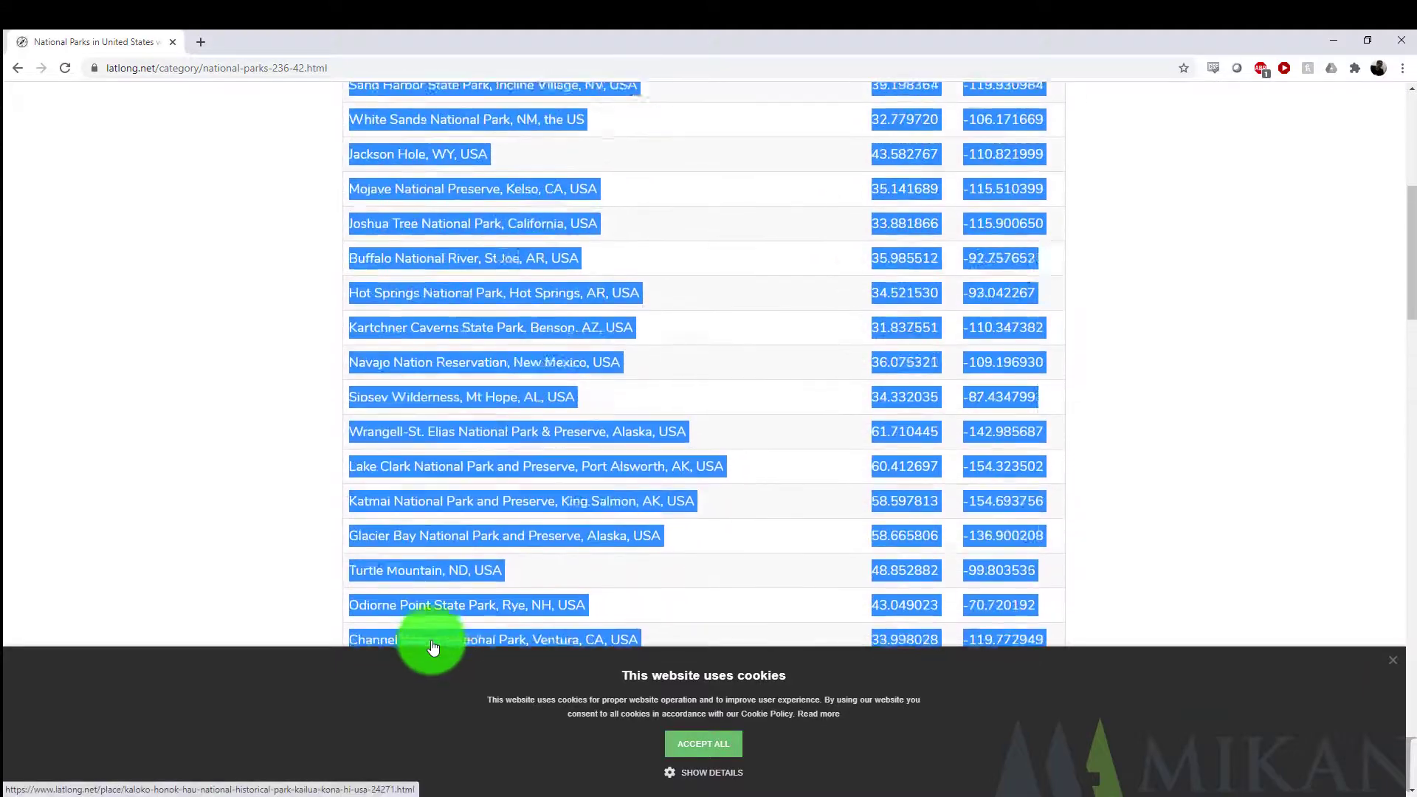
scroll(468, 600, "up", 6)
right_click(626, 374)
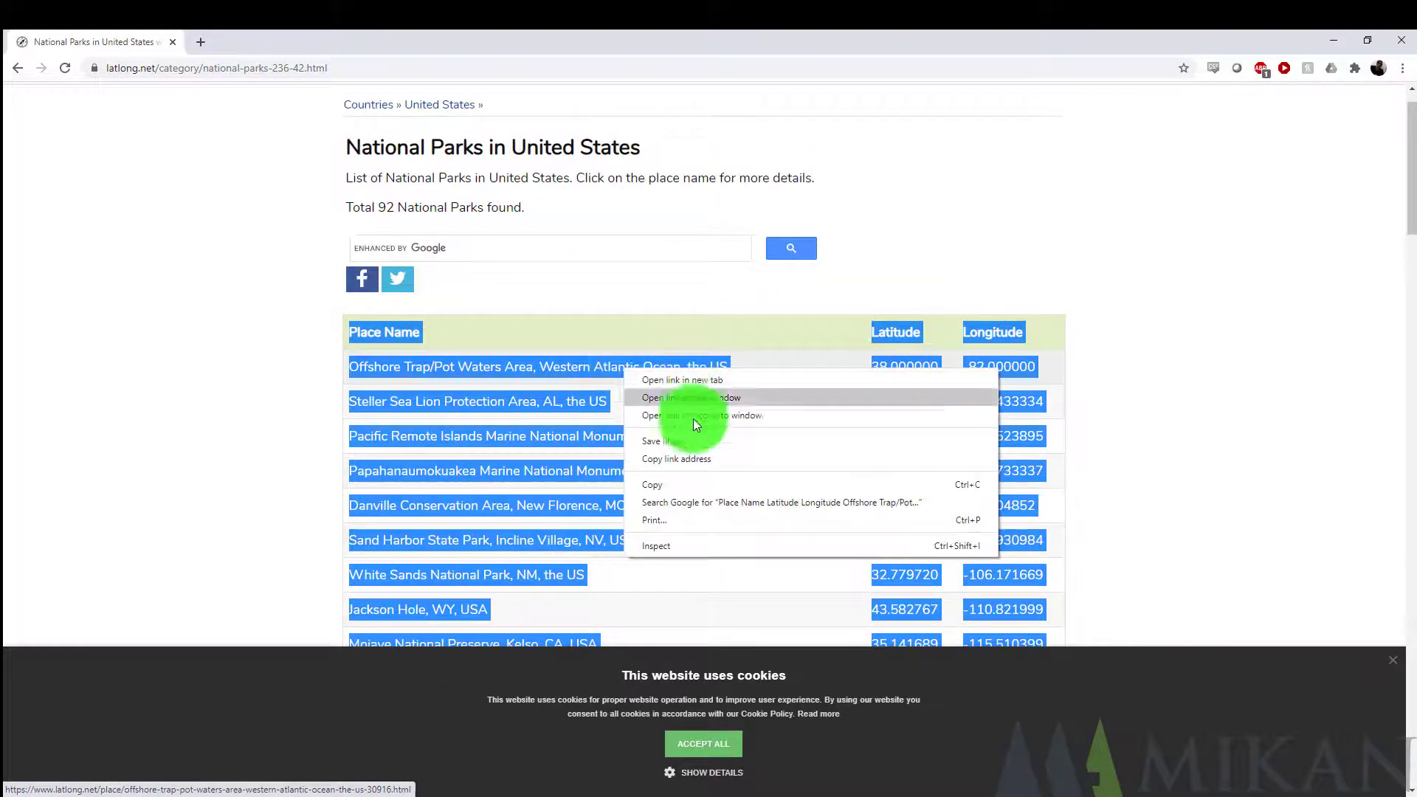
left_click(679, 486)
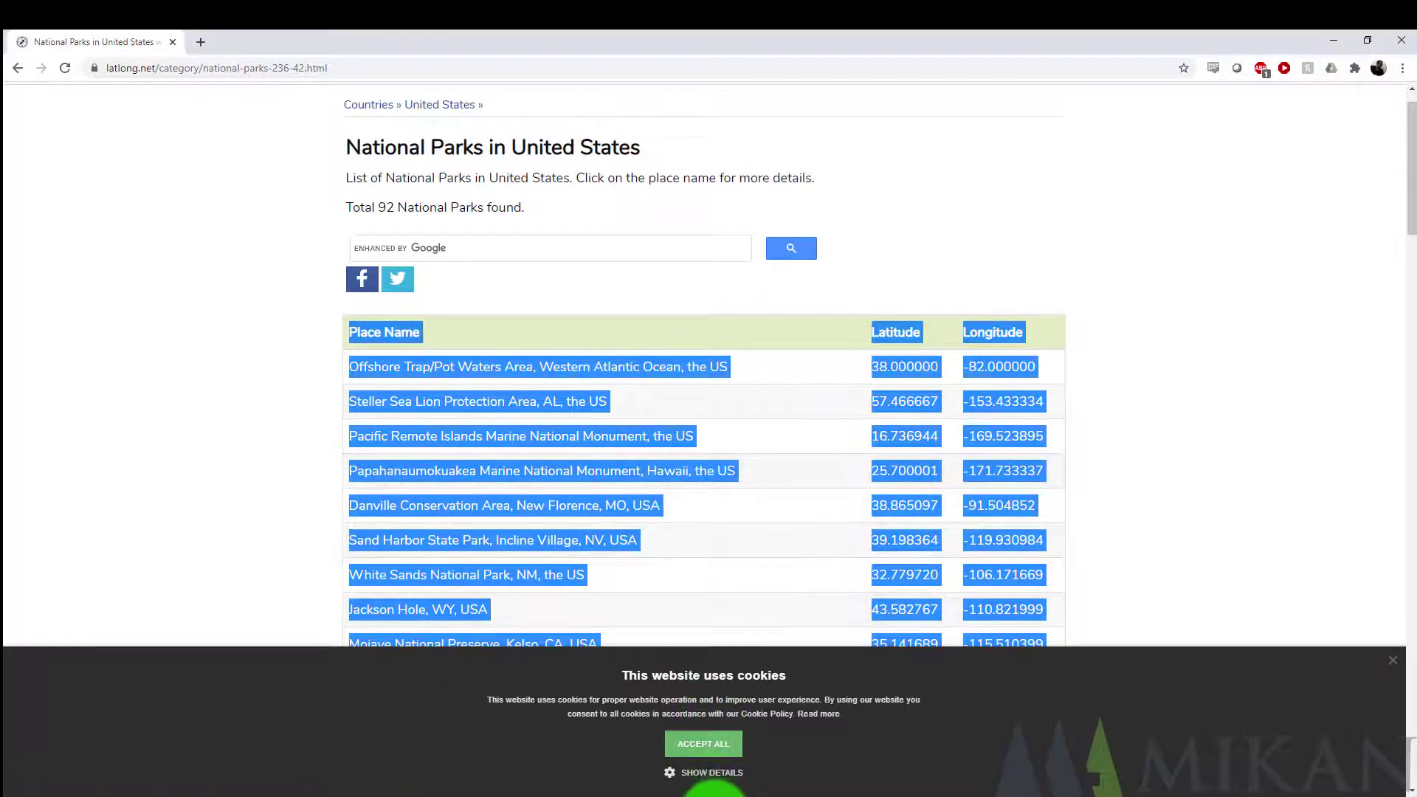
Switch to Book1 and paste the copied national parks table into Sheet 3 as a new data source
mouse_move(714, 793)
left_click(634, 746)
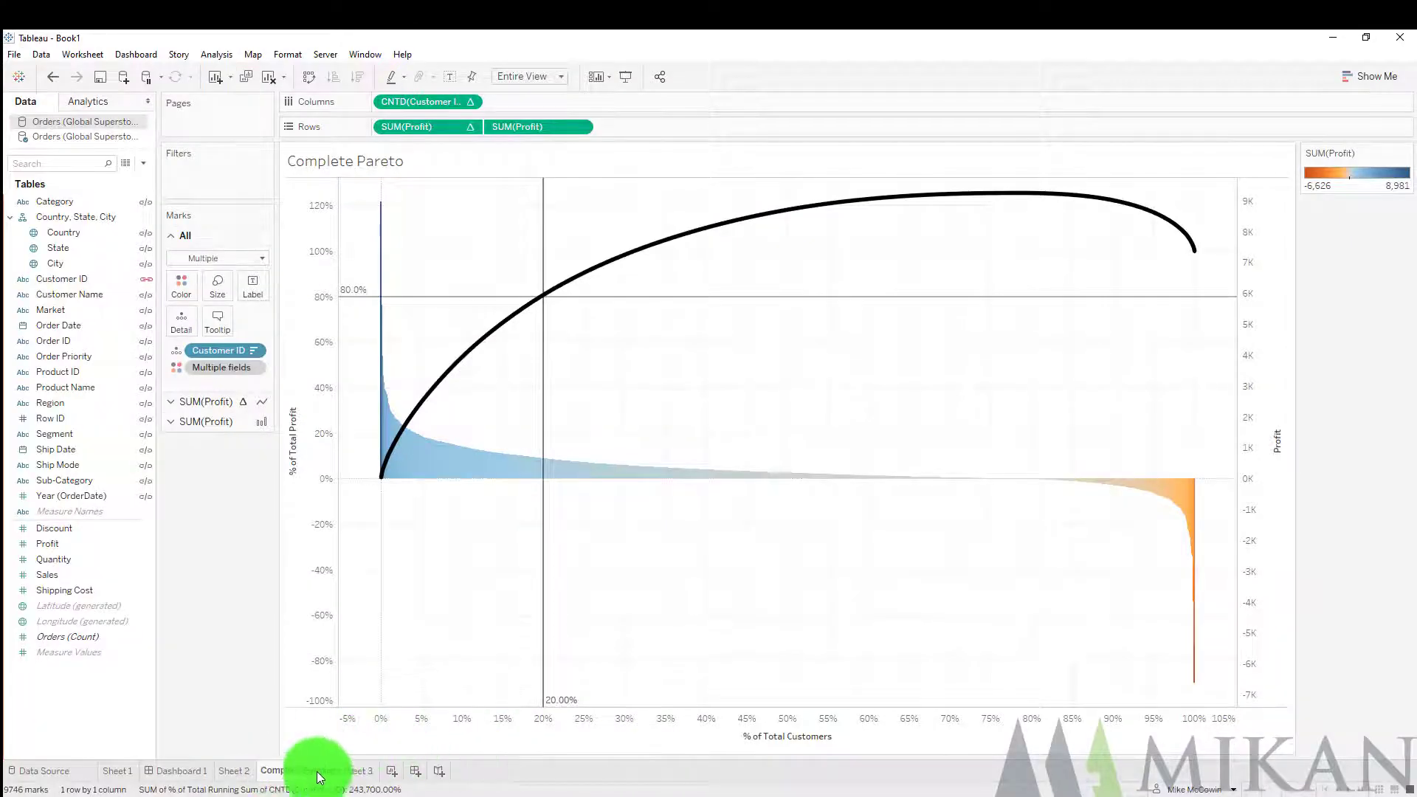
left_click(357, 770)
key("ctrl+v")
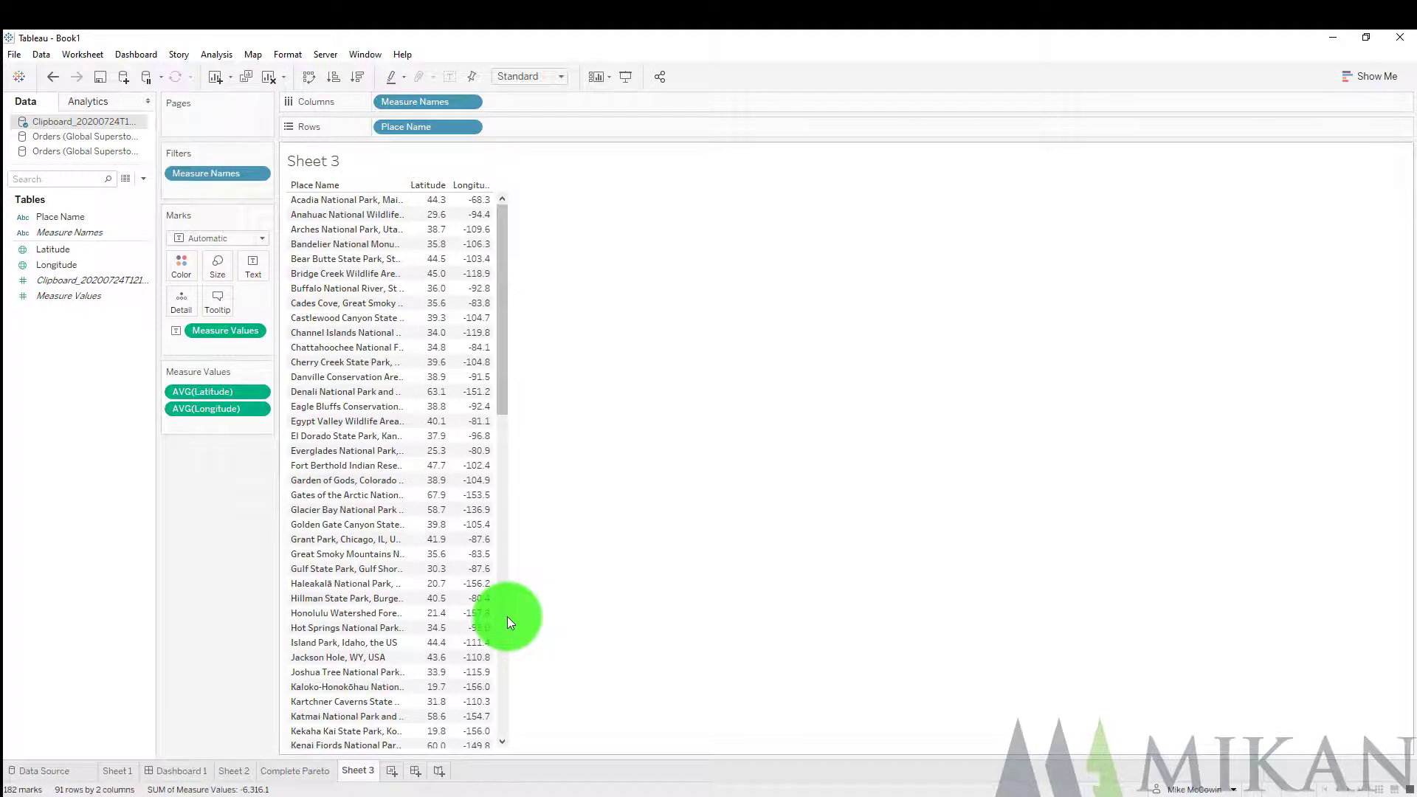
mouse_move(478, 326)
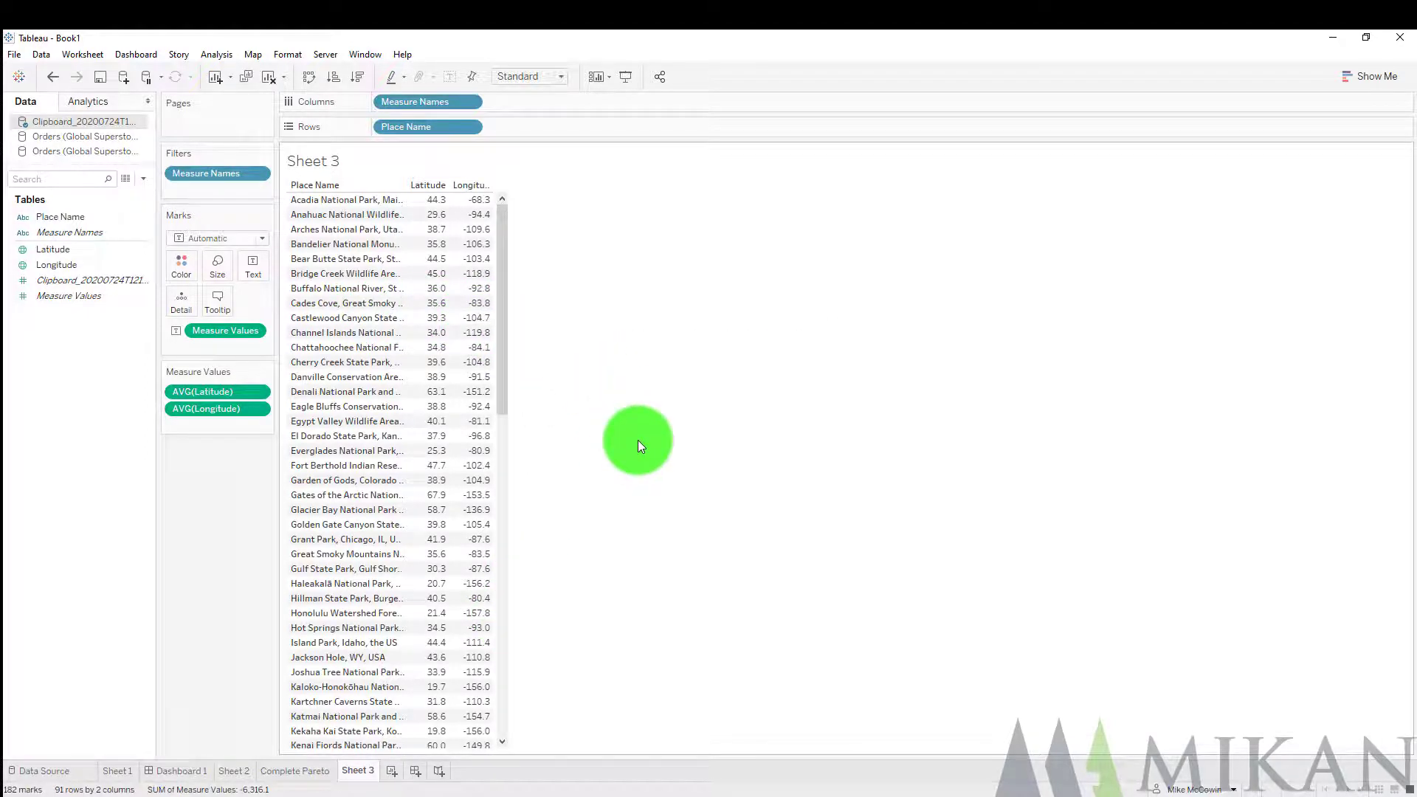
Build a map on a new worksheet with Place Name on Detail, Longitude on Columns and Latitude on Rows
left_click(392, 770)
left_click_drag(65, 216, 188, 293)
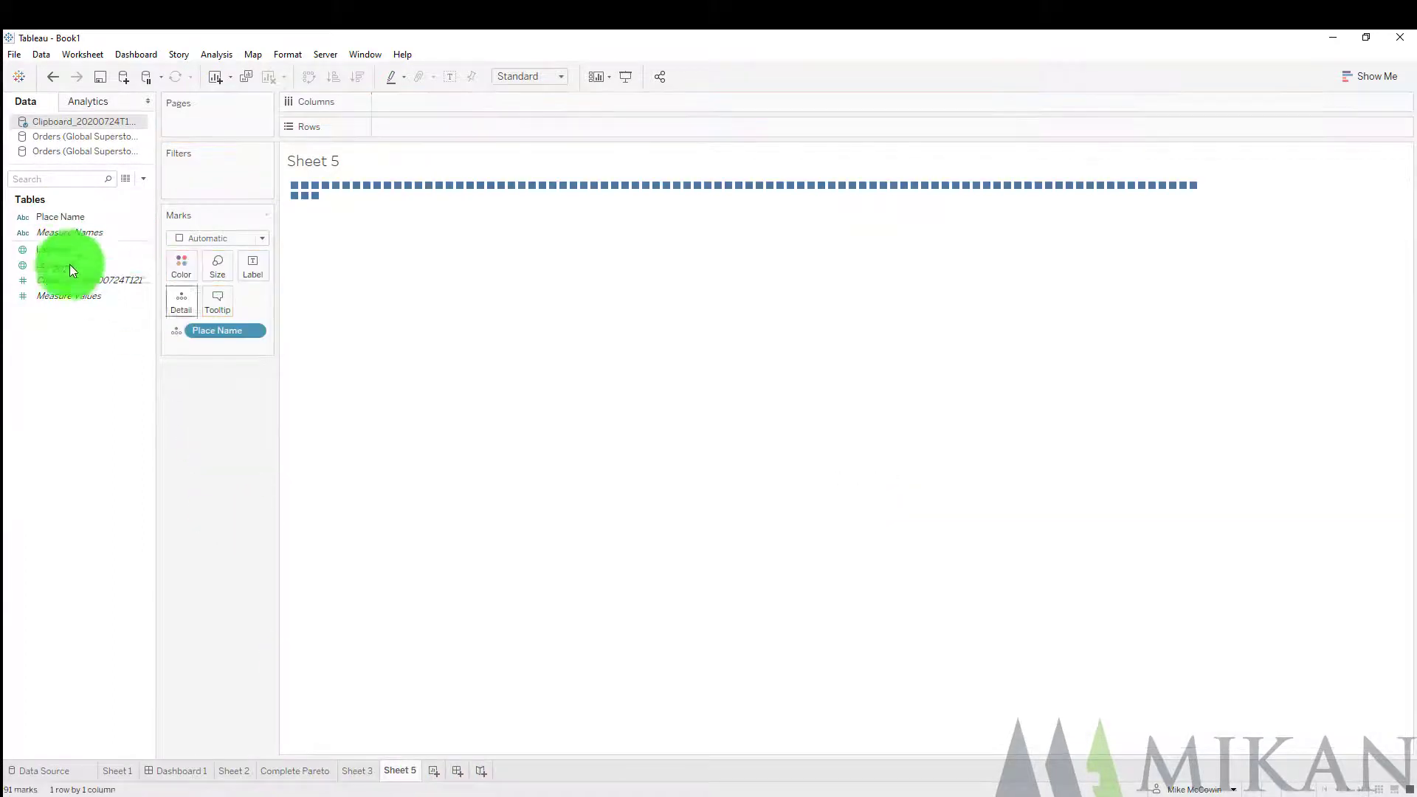
mouse_move(69, 264)
left_mouse_down()
mouse_move(174, 246)
mouse_move(392, 105)
left_mouse_up()
left_click_drag(66, 250, 424, 126)
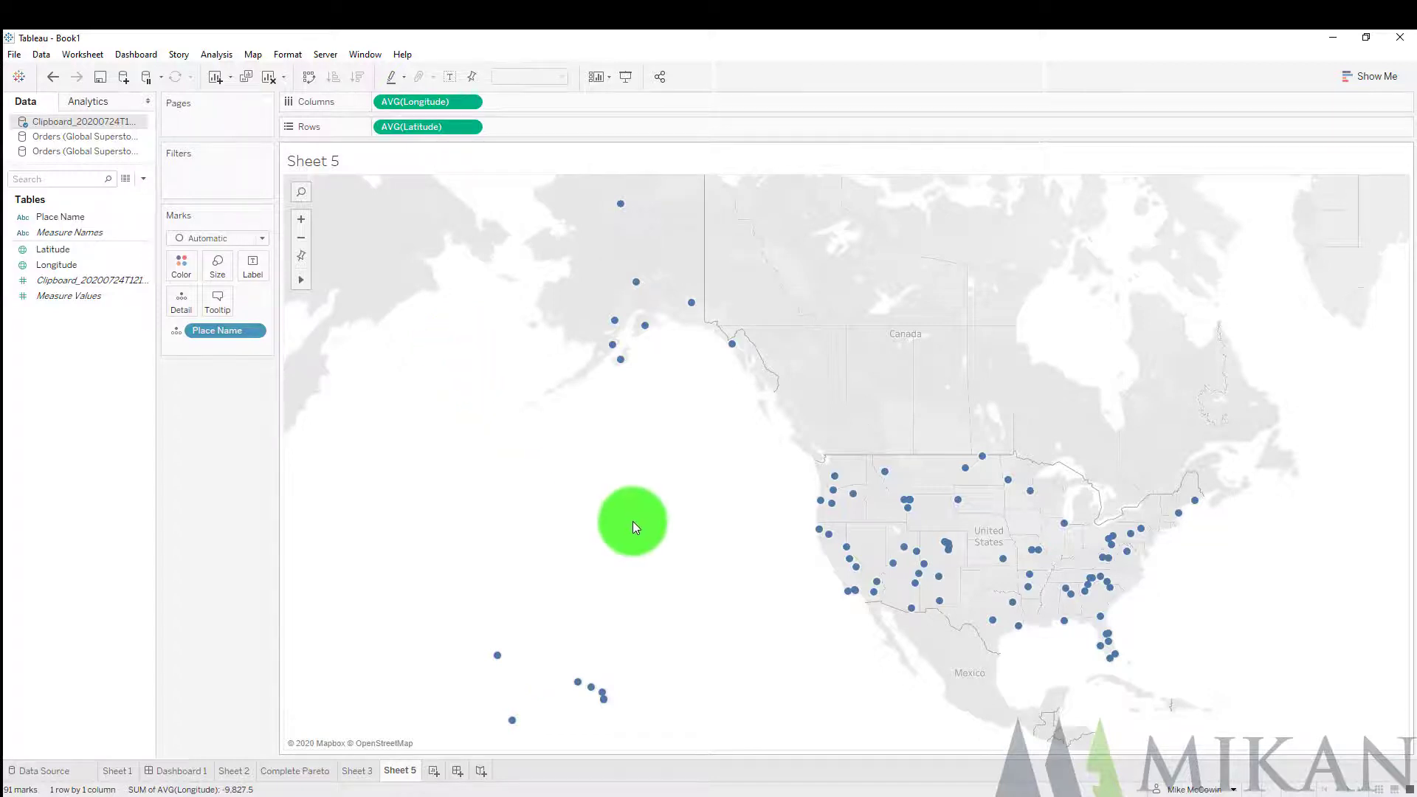
Switch to Template Workbook and copy the Template Dashboards dashboard
left_click(709, 788)
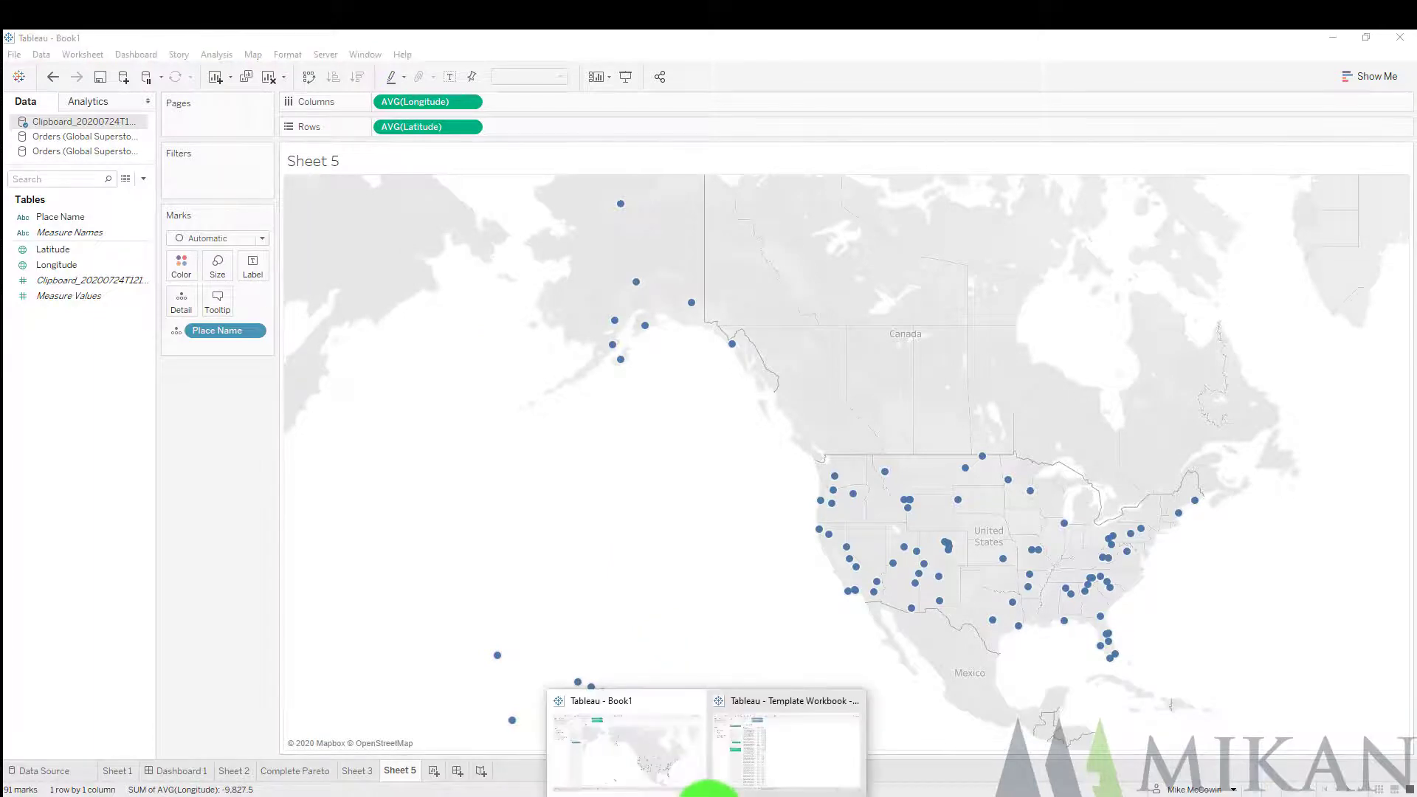
left_click(773, 750)
left_click(543, 770)
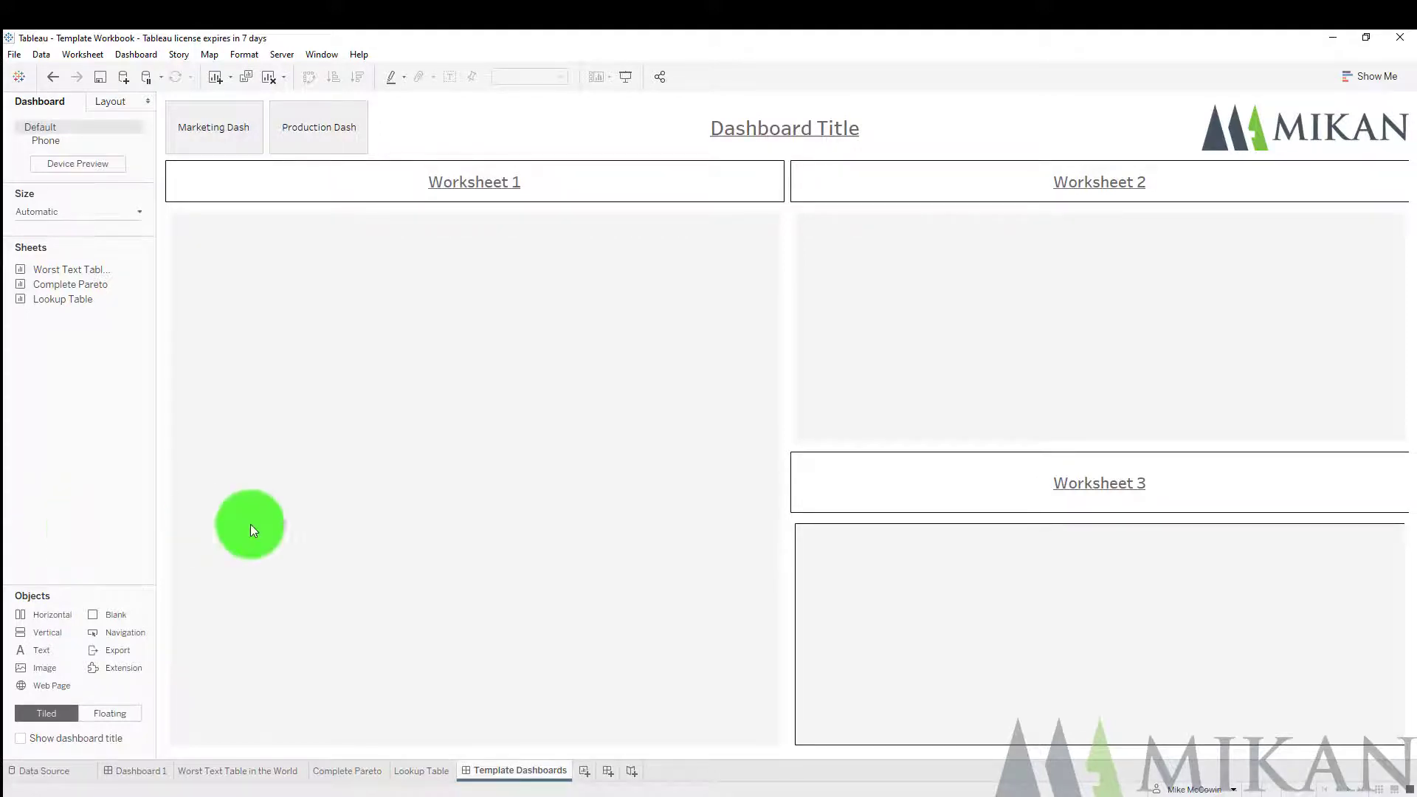
right_click(521, 769)
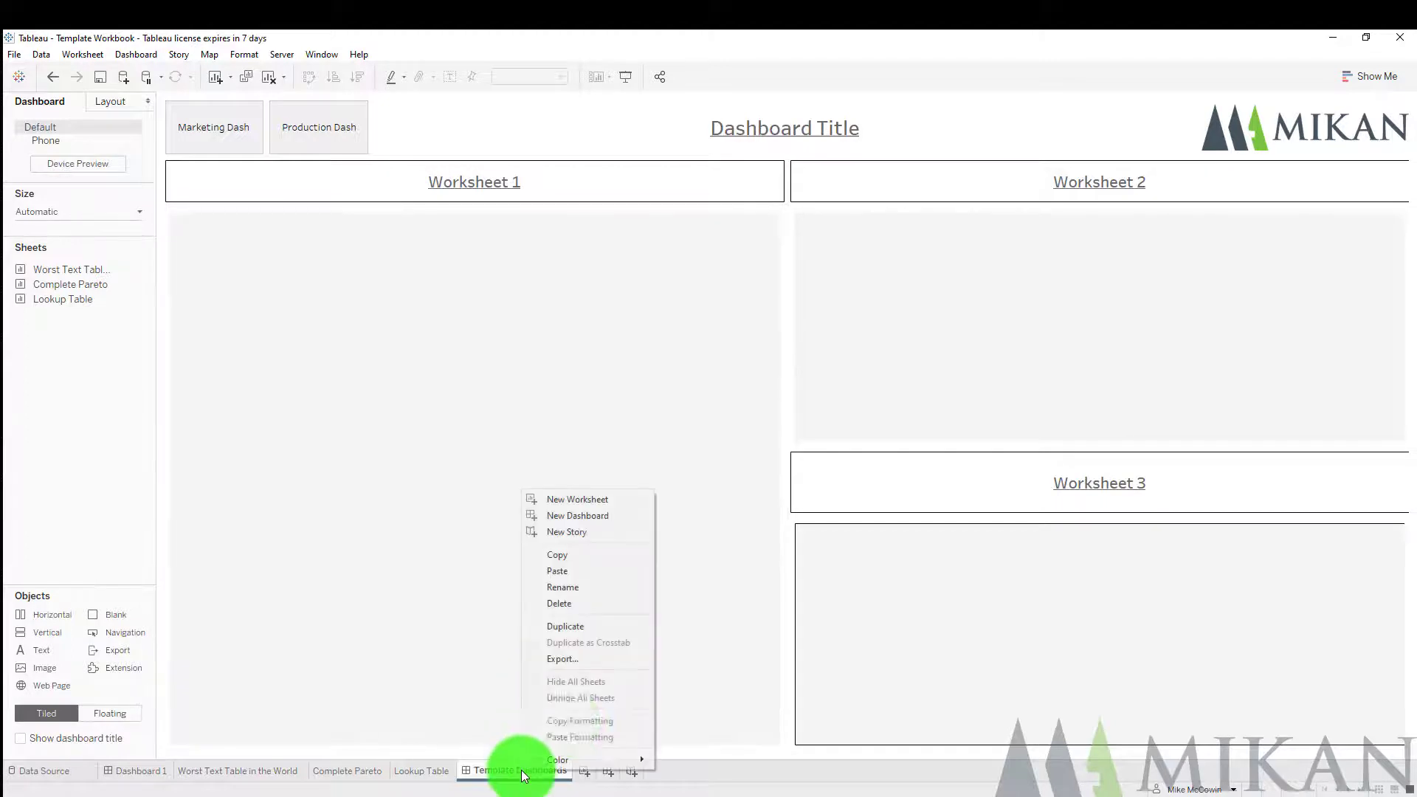
left_click(568, 555)
Add a new dashboard in Book1 and paste the copied Template Dashboards dashboard into the workbook
mouse_move(705, 793)
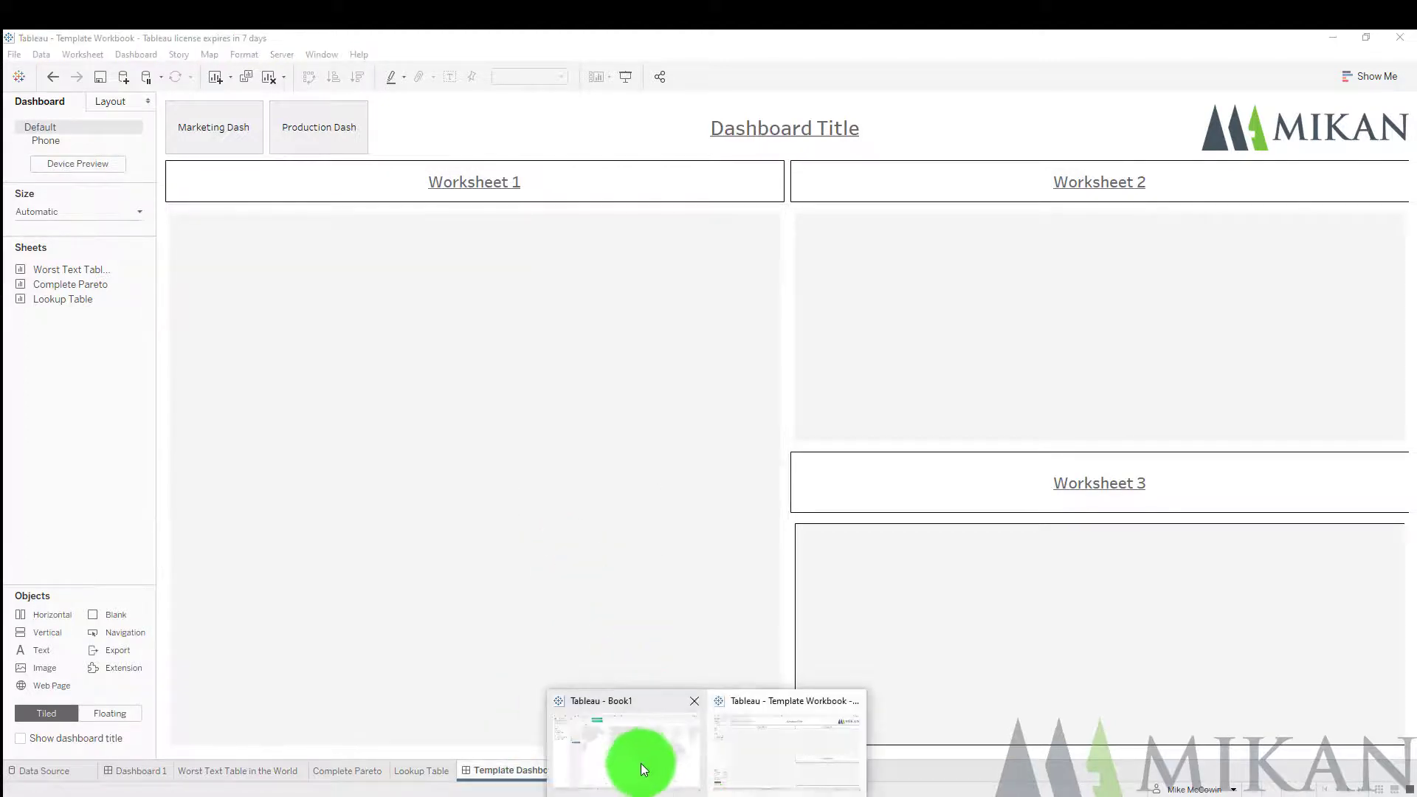
left_click(640, 763)
left_click(461, 770)
key("ctrl+v")
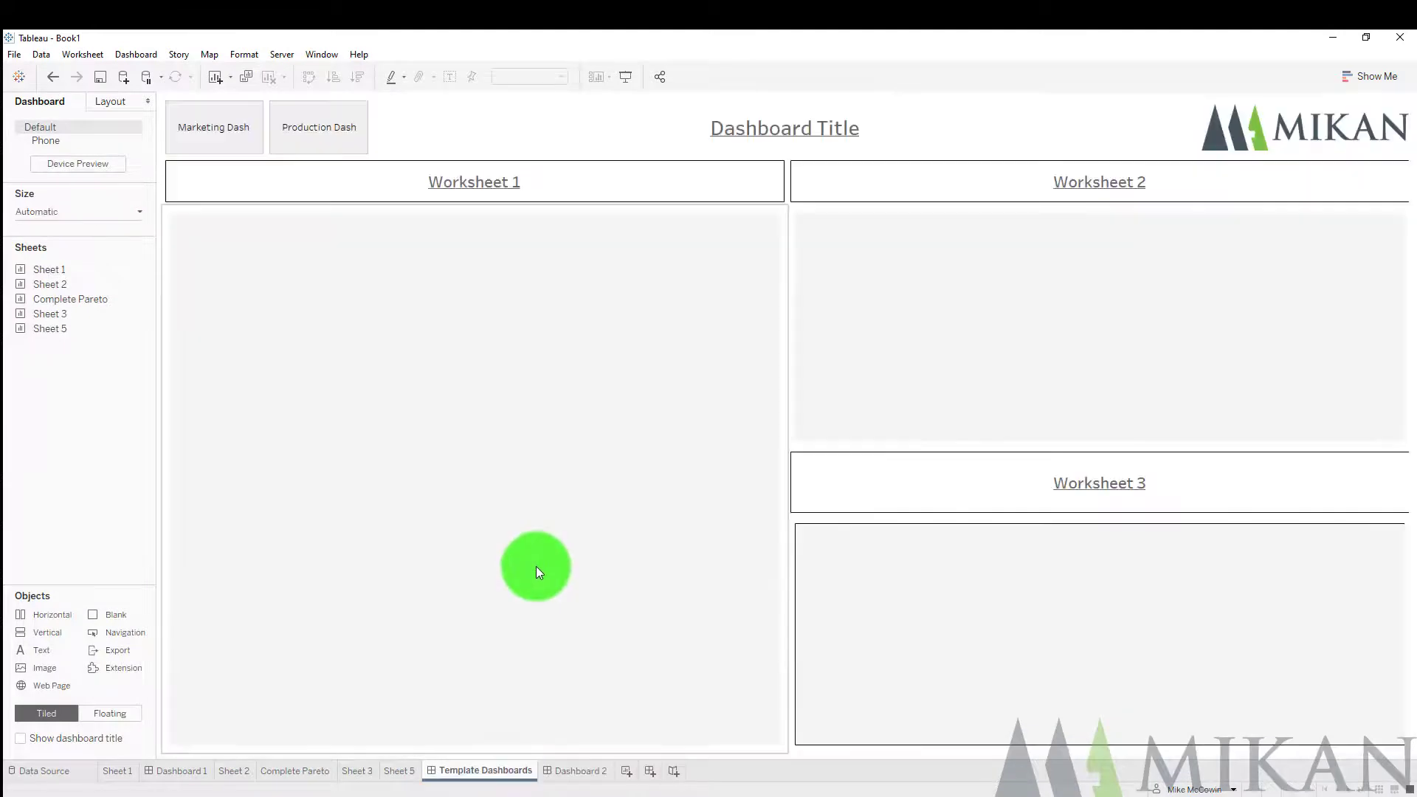